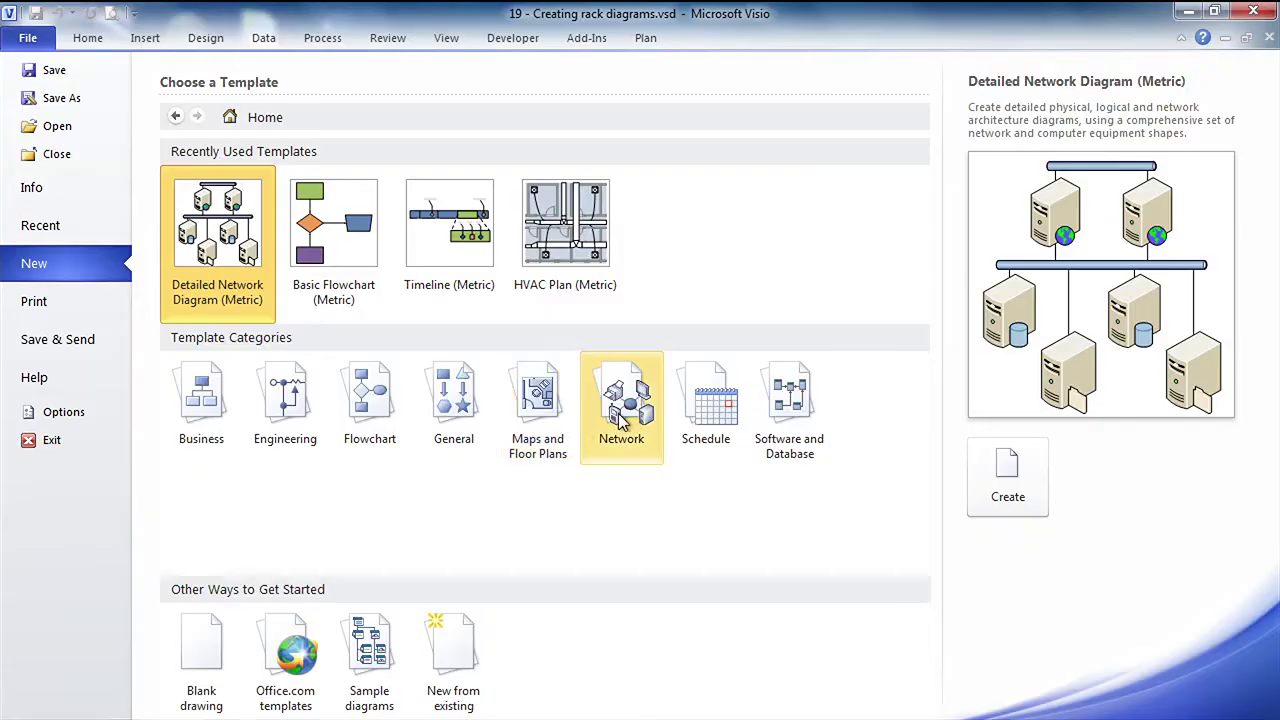
Show the Network template category in the File > New gallery.
click(618, 423)
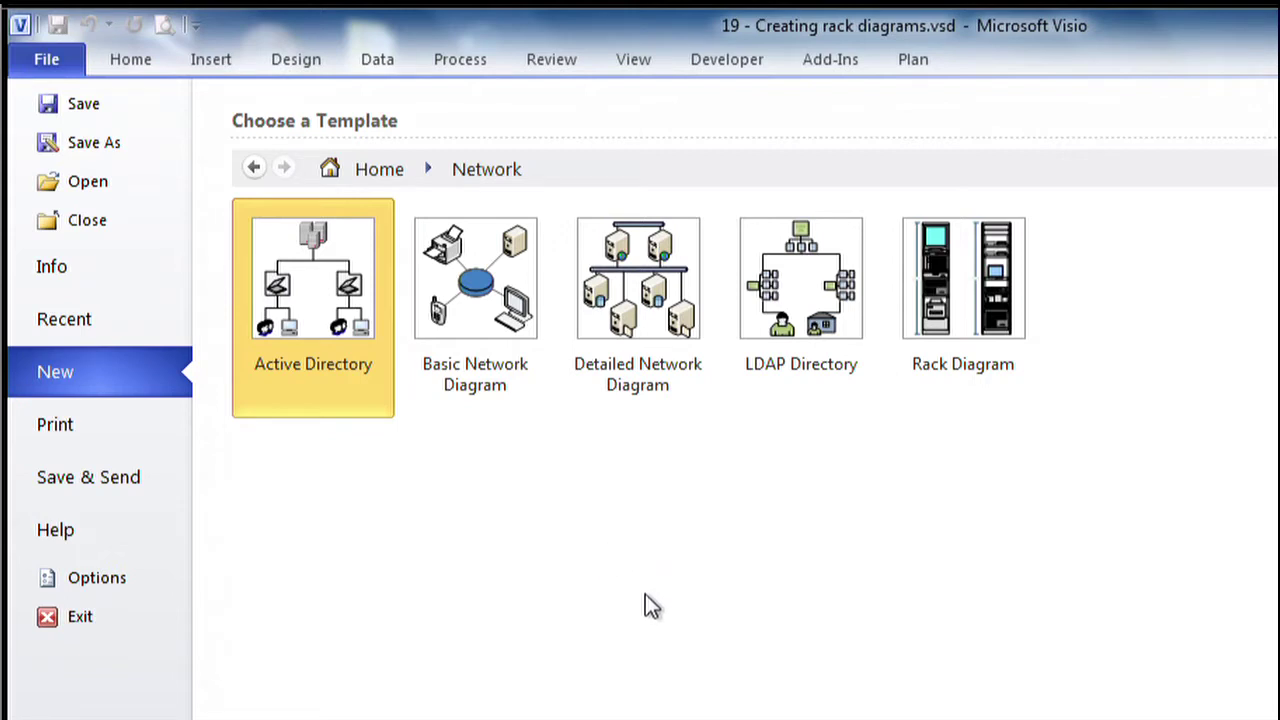
Create a Detailed Network Diagram drawing and turn off the grid and rulers.
double_click(633, 312)
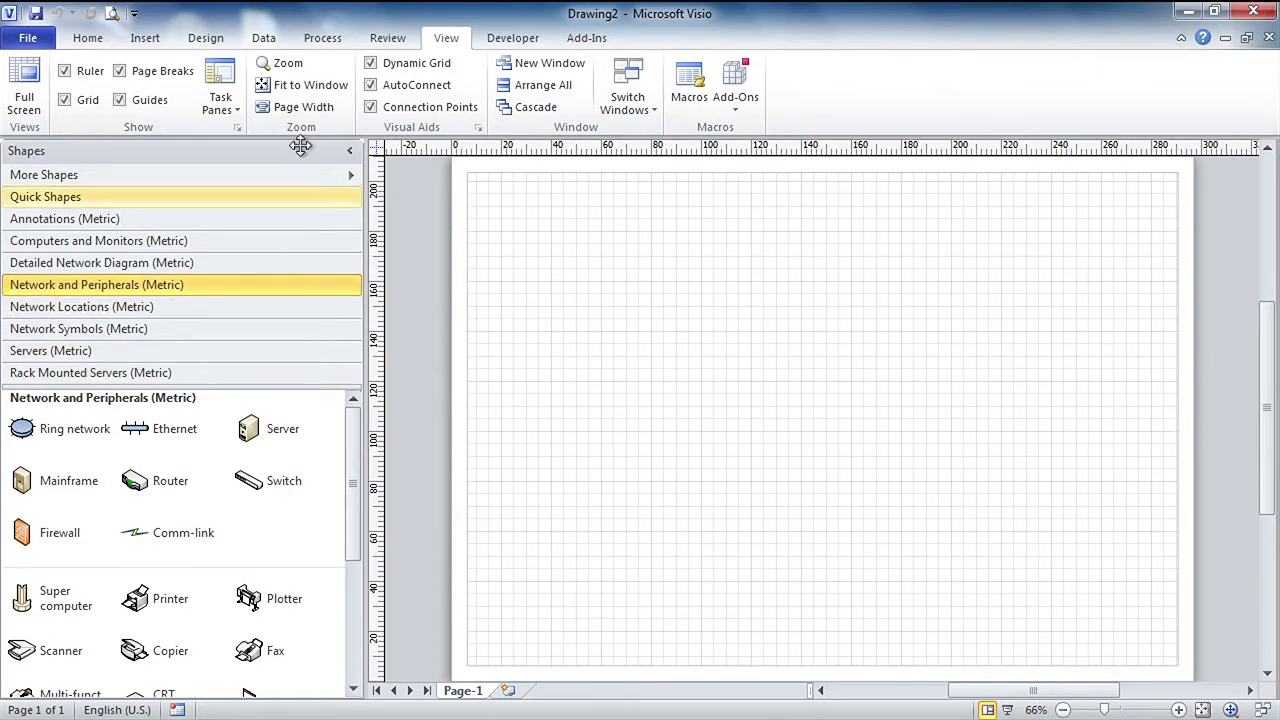
click(85, 104)
click(86, 74)
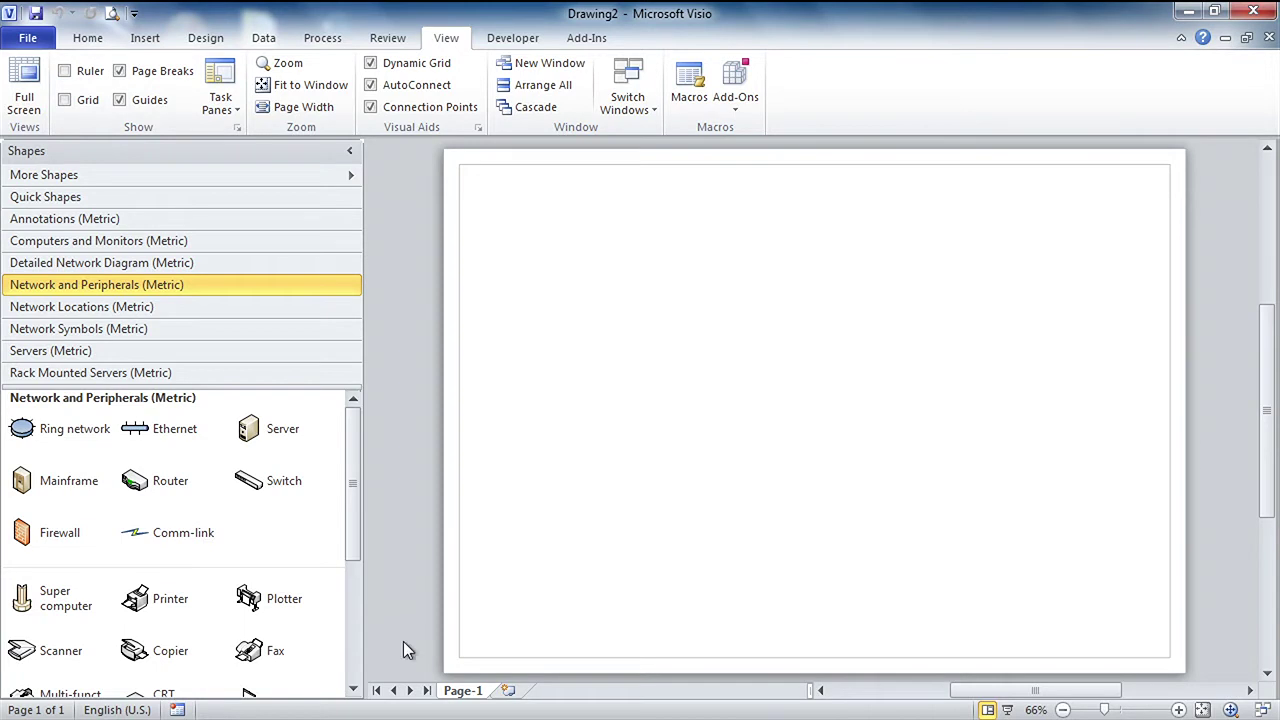
scroll(355, 556, down, 1)
drag(355, 556, 357, 499)
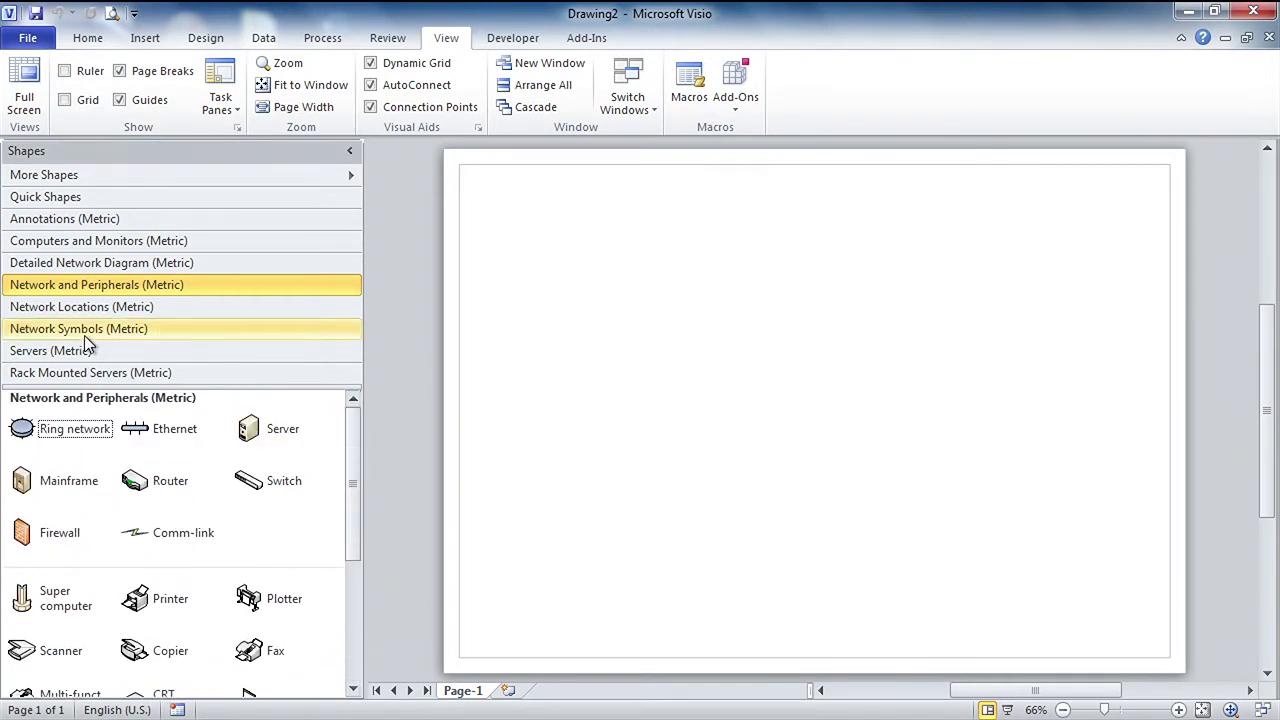
Place a Cloud shape from Network Locations on the page.
click(100, 306)
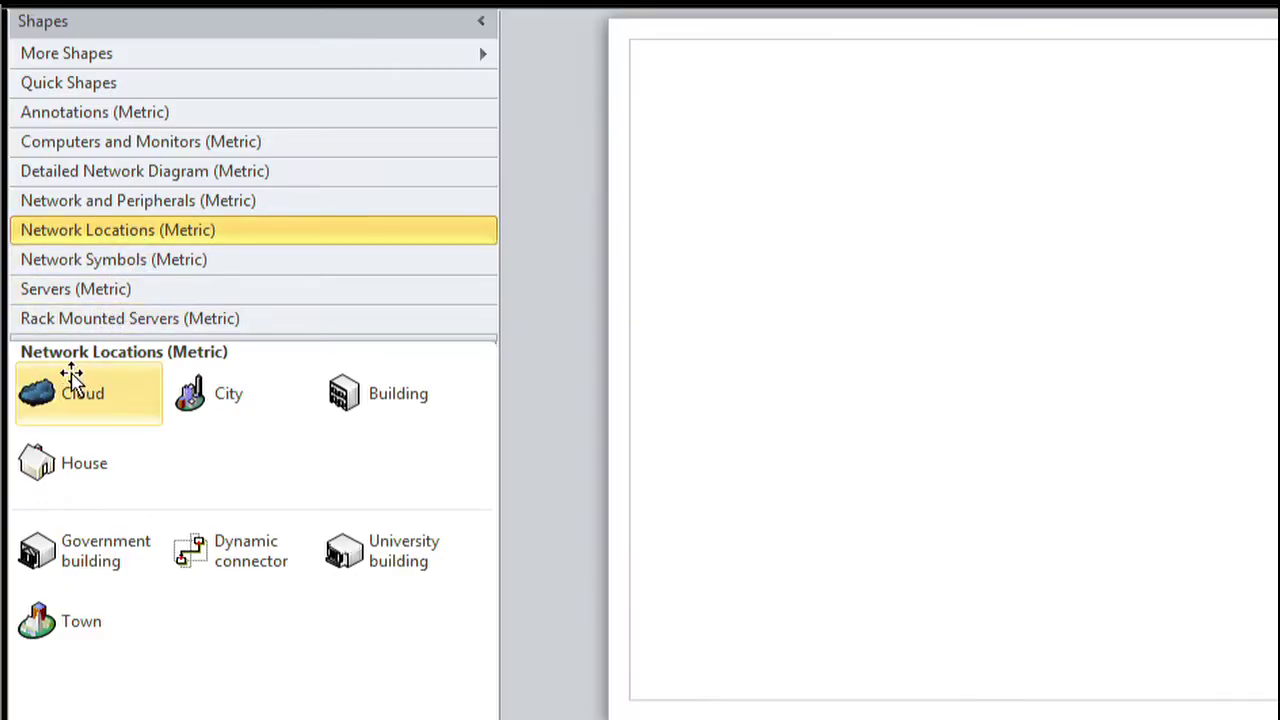
drag(46, 409, 1059, 355)
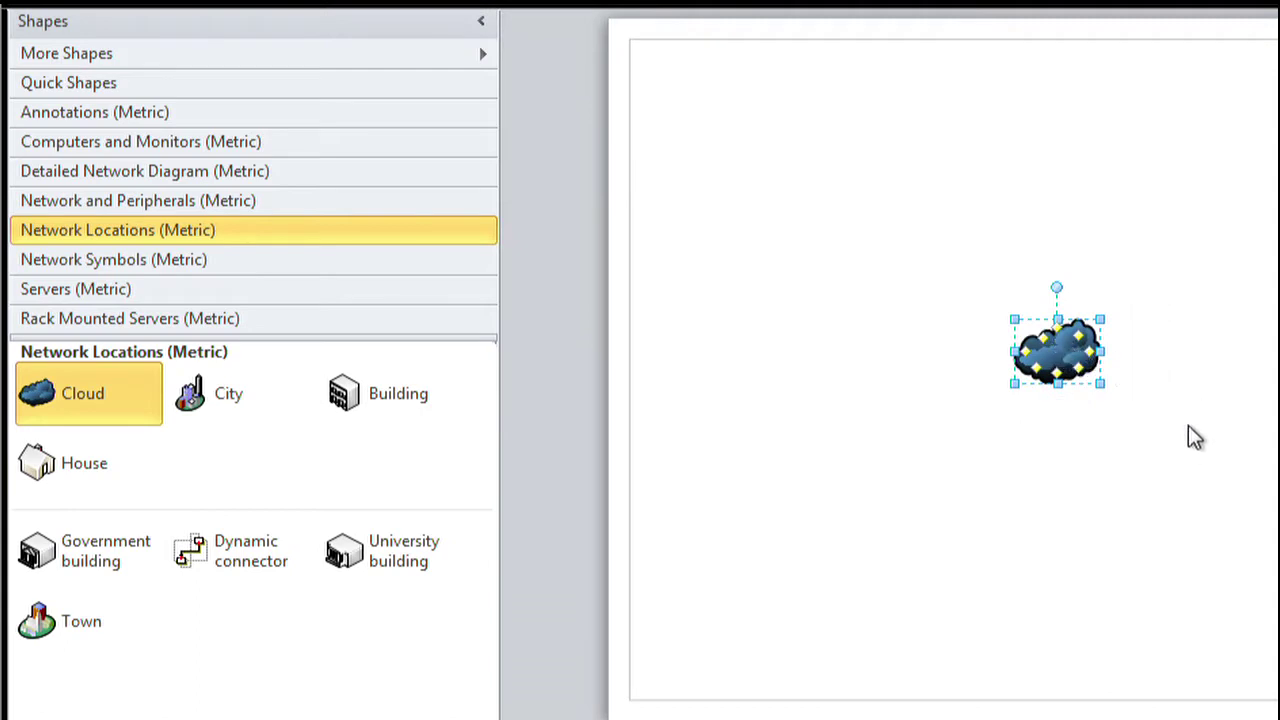
mouse_move(1040, 365)
drag(1040, 365, 955, 382)
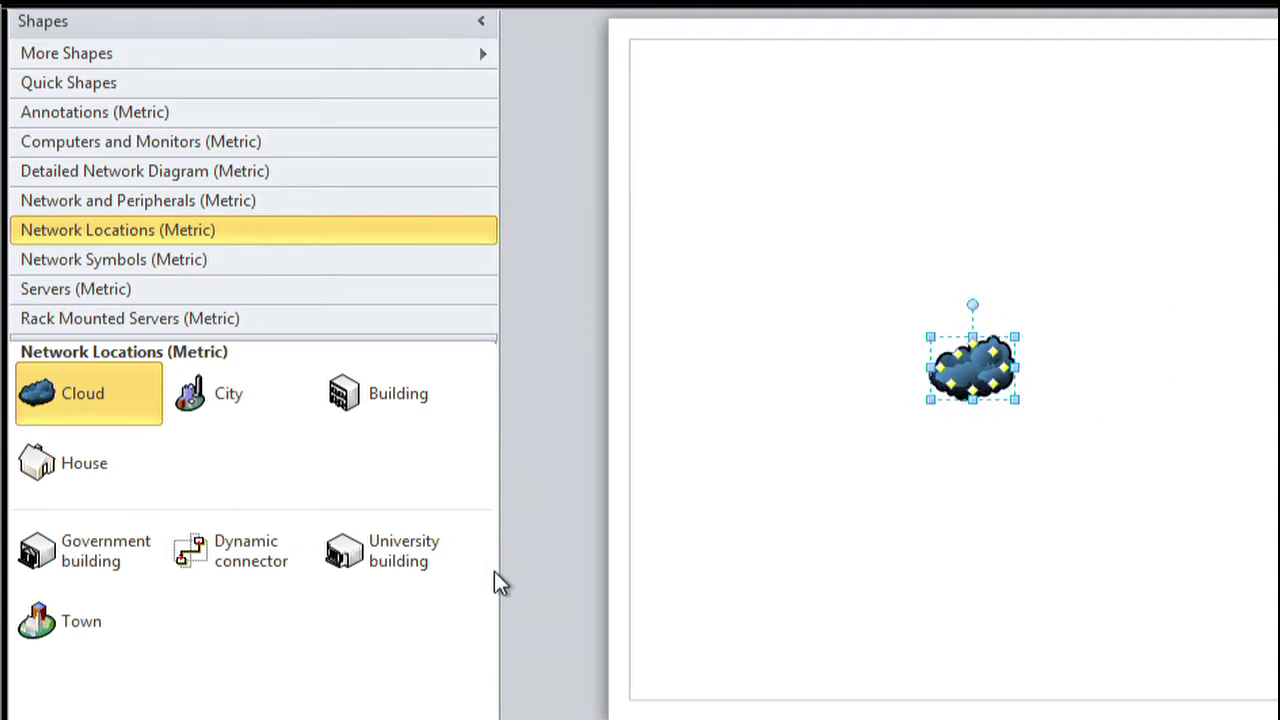
Add two Web server and two Database server shapes from the Servers stencil.
click(100, 288)
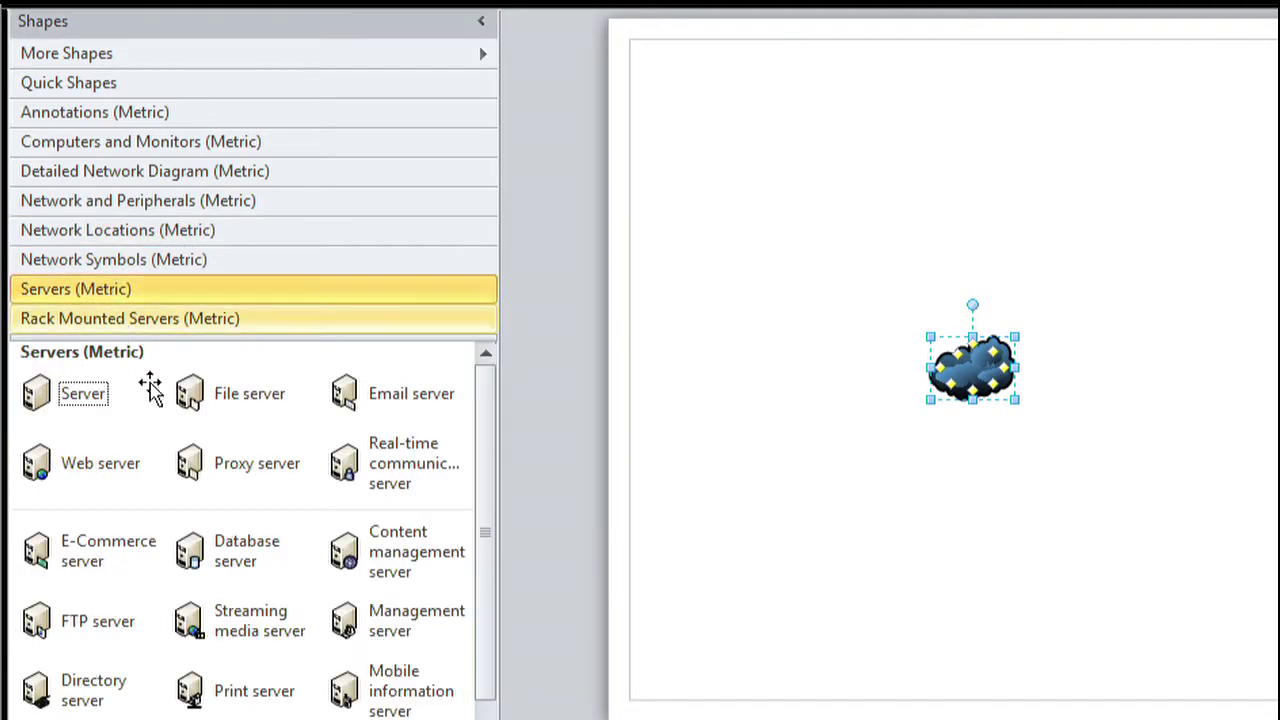
drag(77, 480, 1167, 178)
drag(86, 450, 1238, 253)
drag(200, 555, 1279, 300)
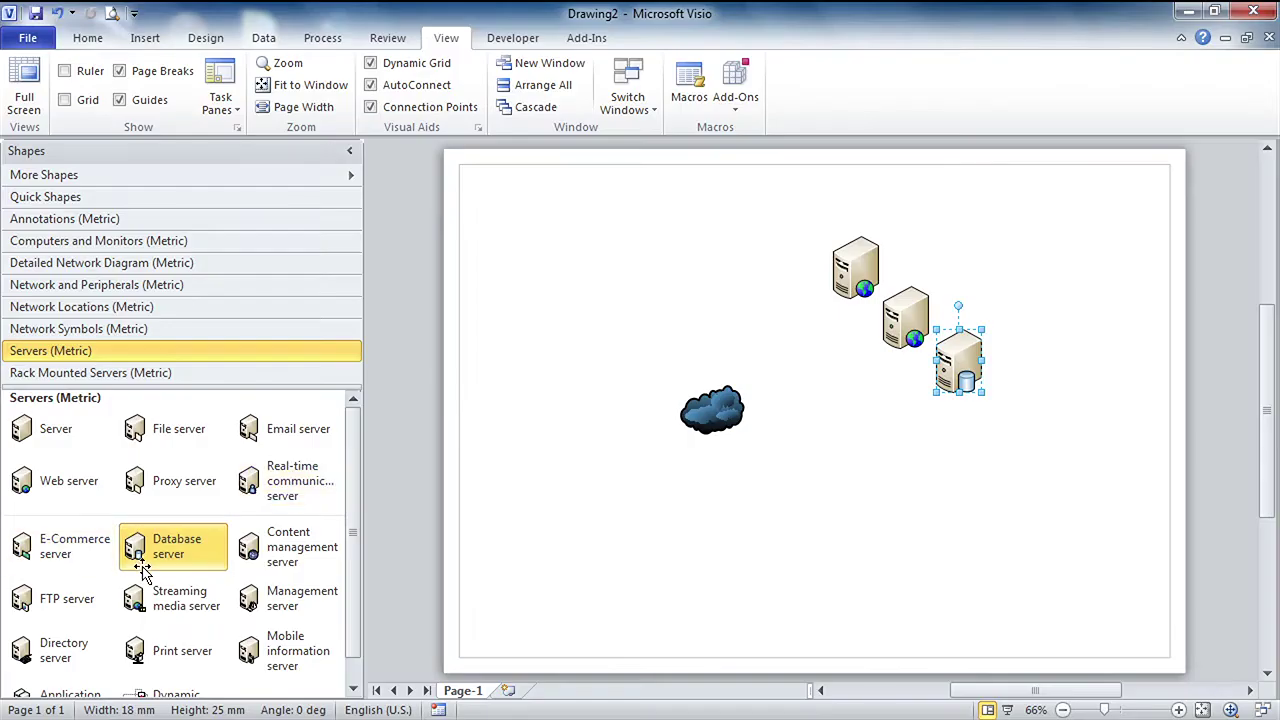
drag(143, 568, 1003, 423)
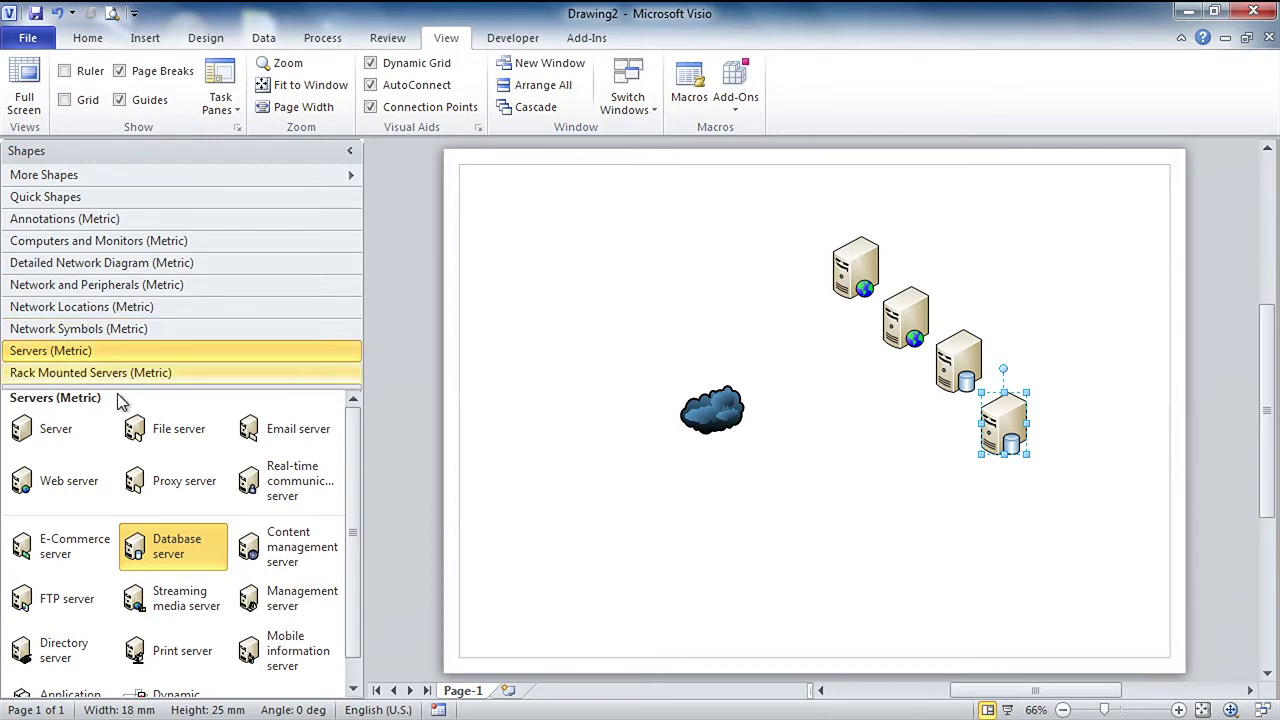
Add a Firewall and a Smart phone from Network and Peripherals.
click(55, 286)
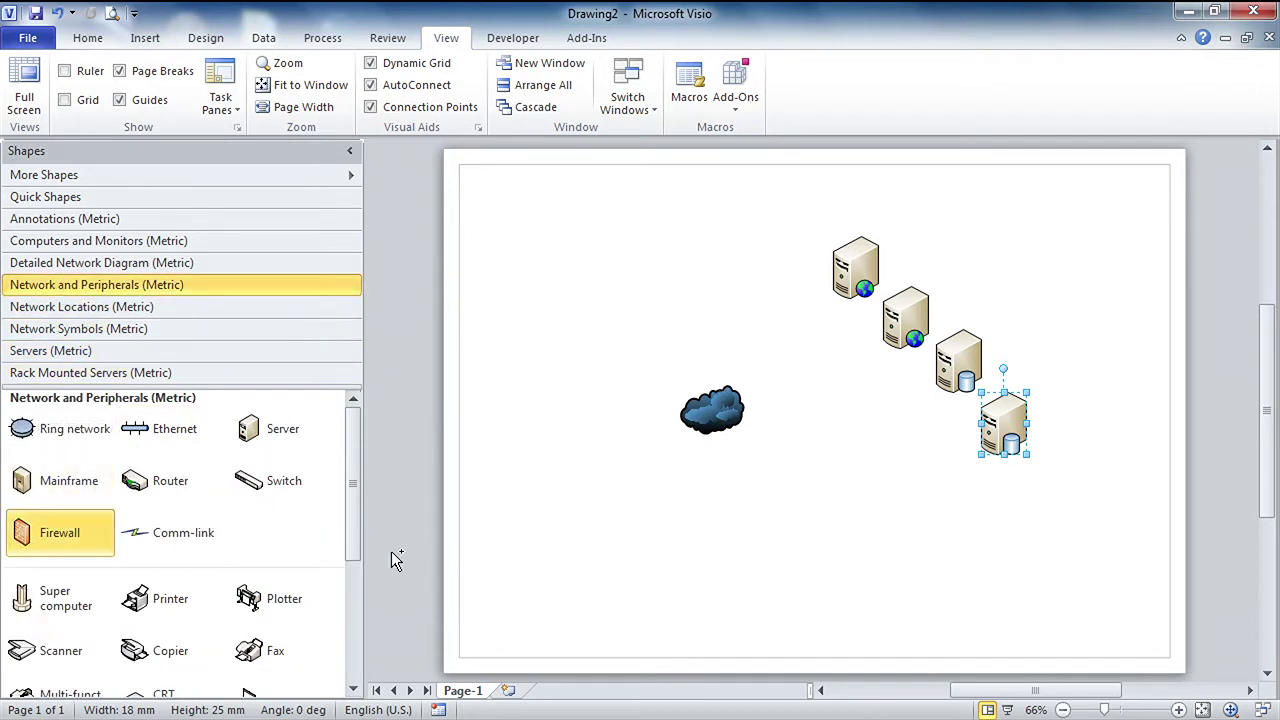
drag(395, 560, 815, 380)
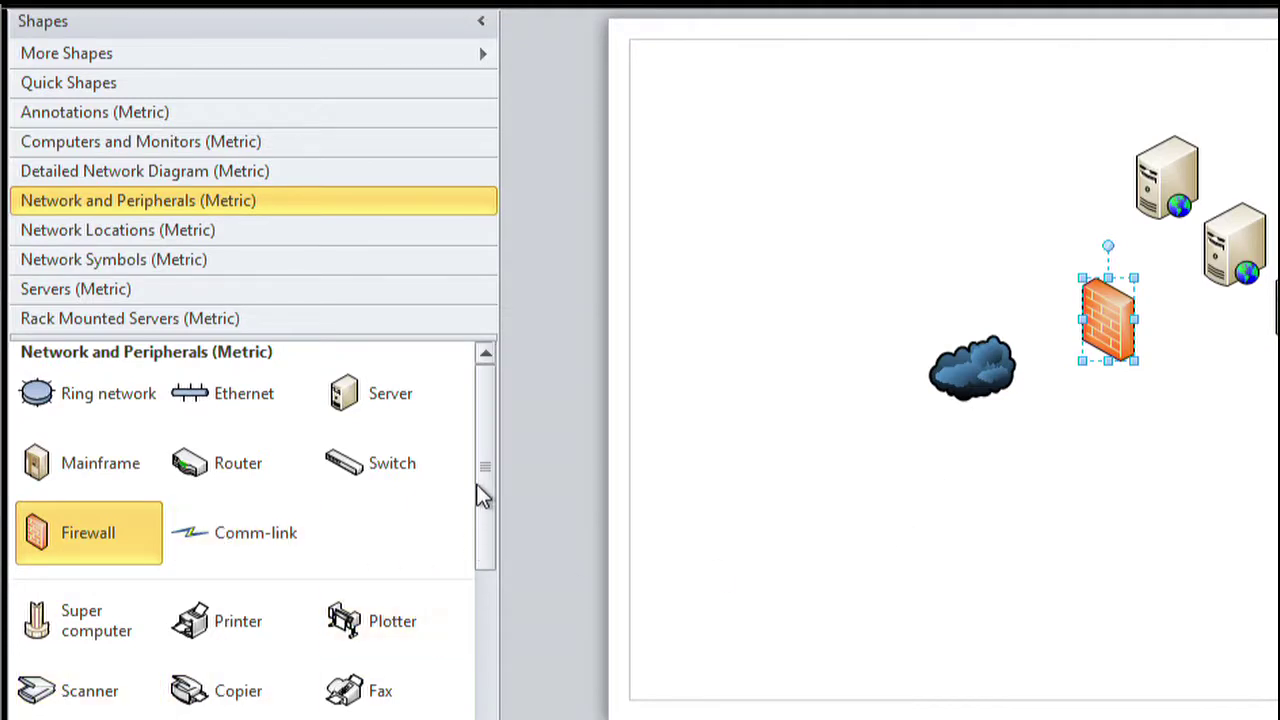
drag(486, 497, 475, 715)
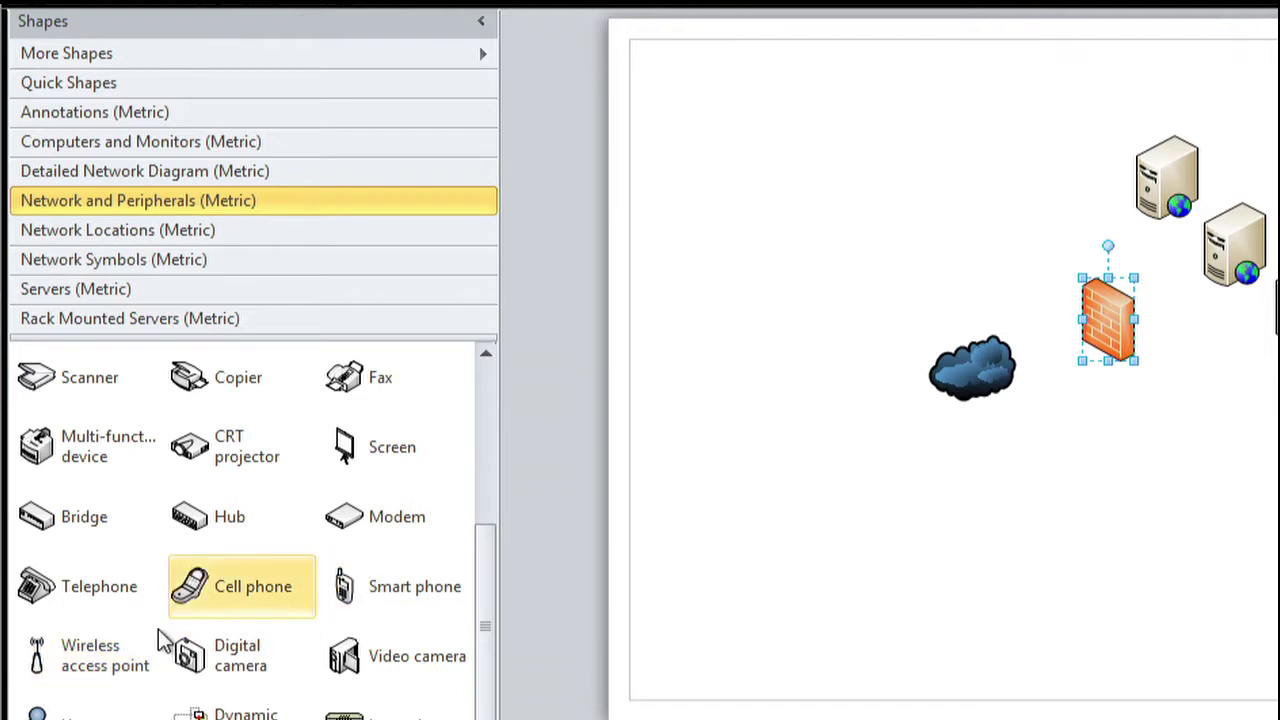
drag(387, 597, 762, 490)
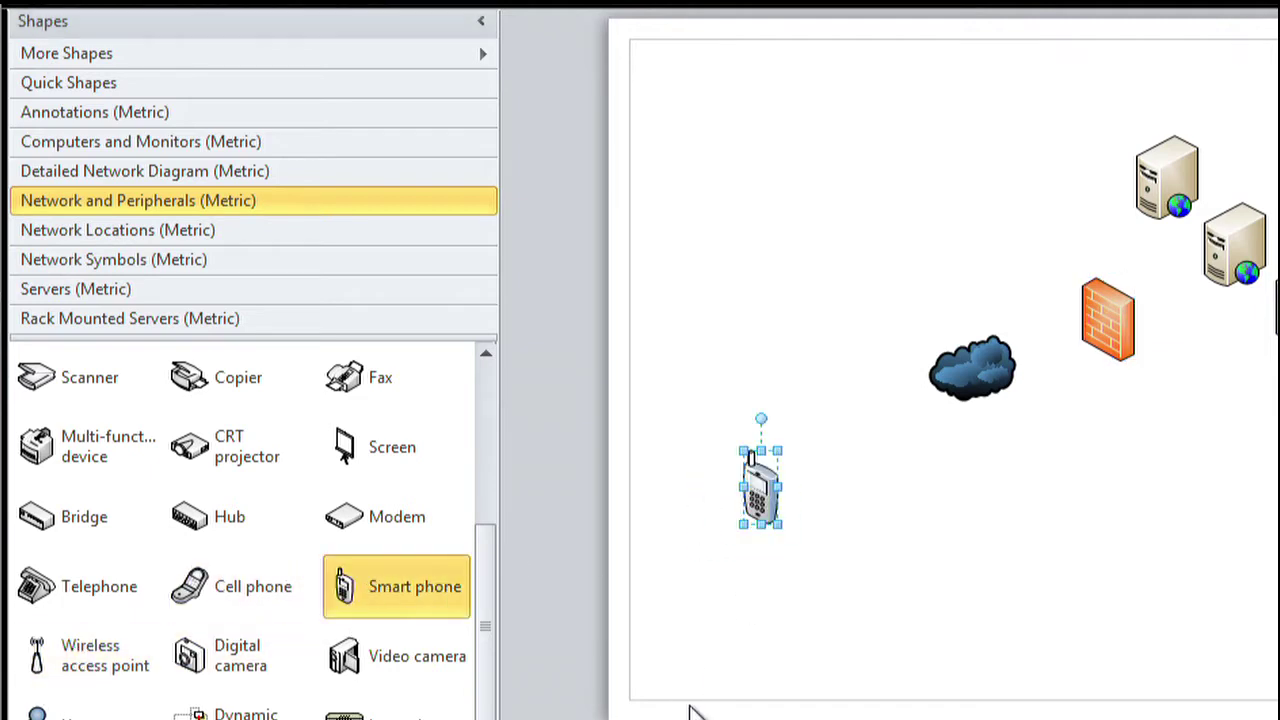
Place two User figures and a laptop computer on the page.
drag(60, 710, 724, 596)
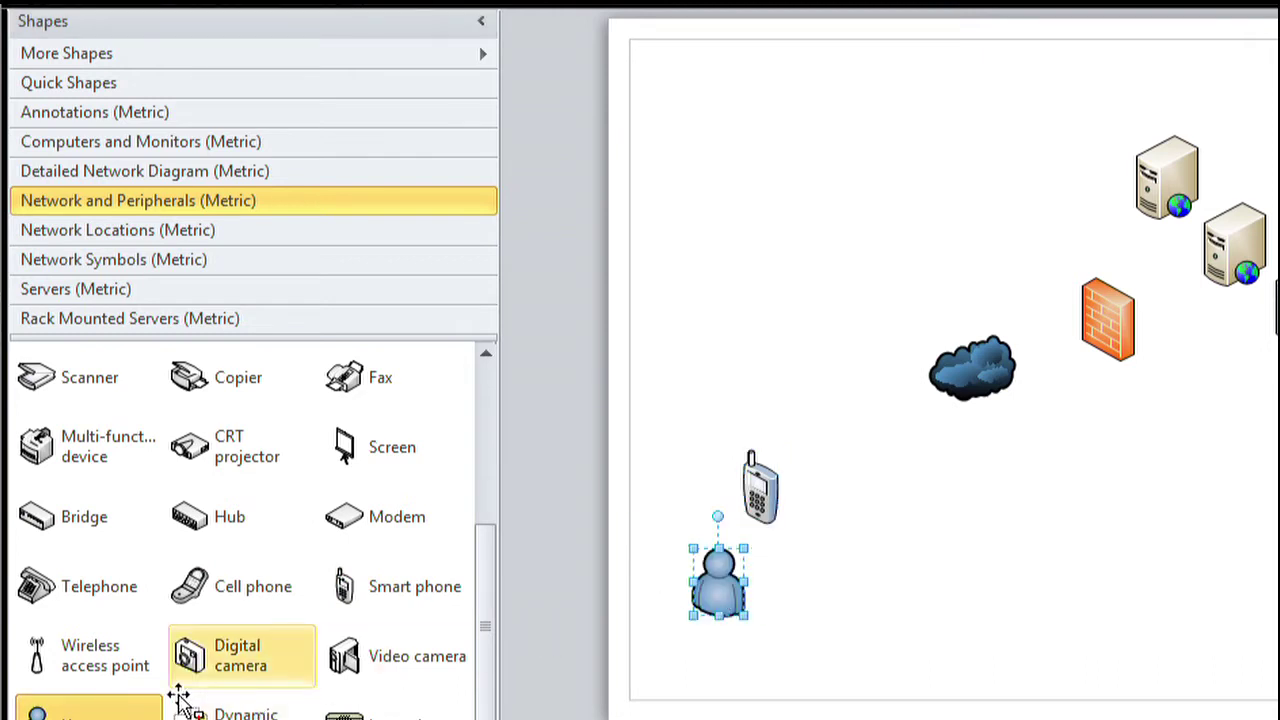
drag(62, 710, 1094, 625)
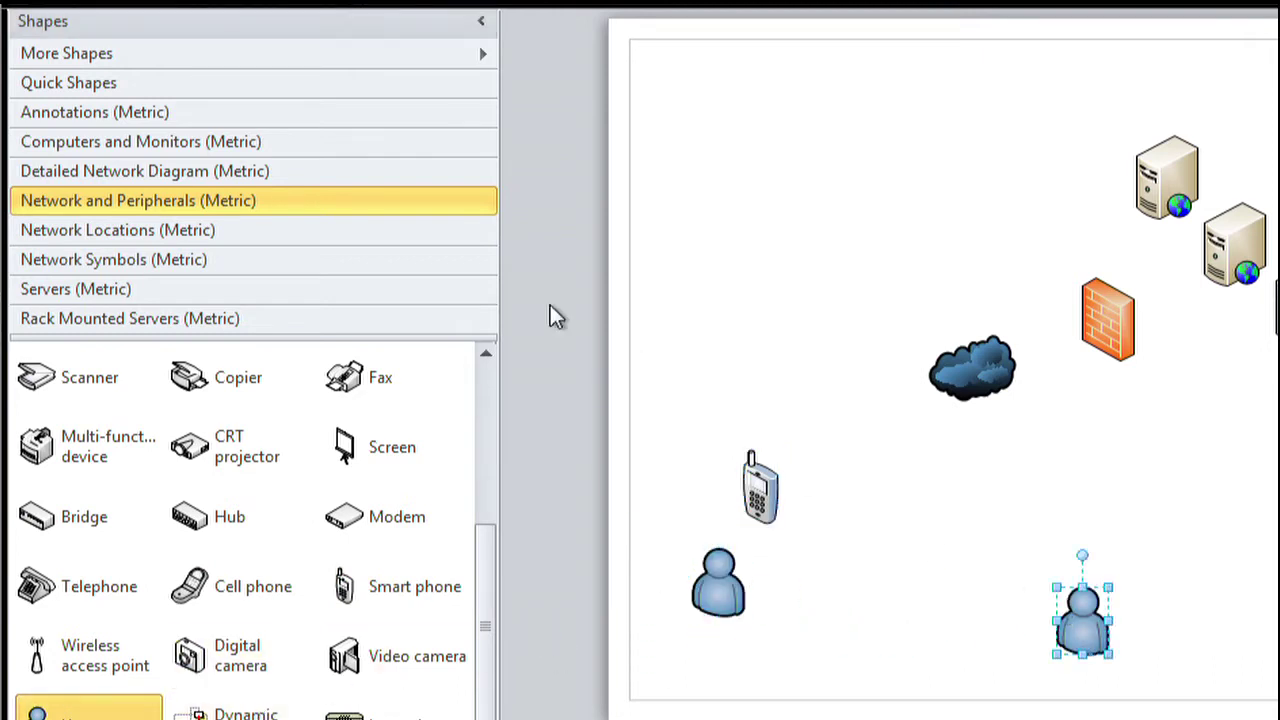
click(195, 150)
drag(172, 415, 1051, 511)
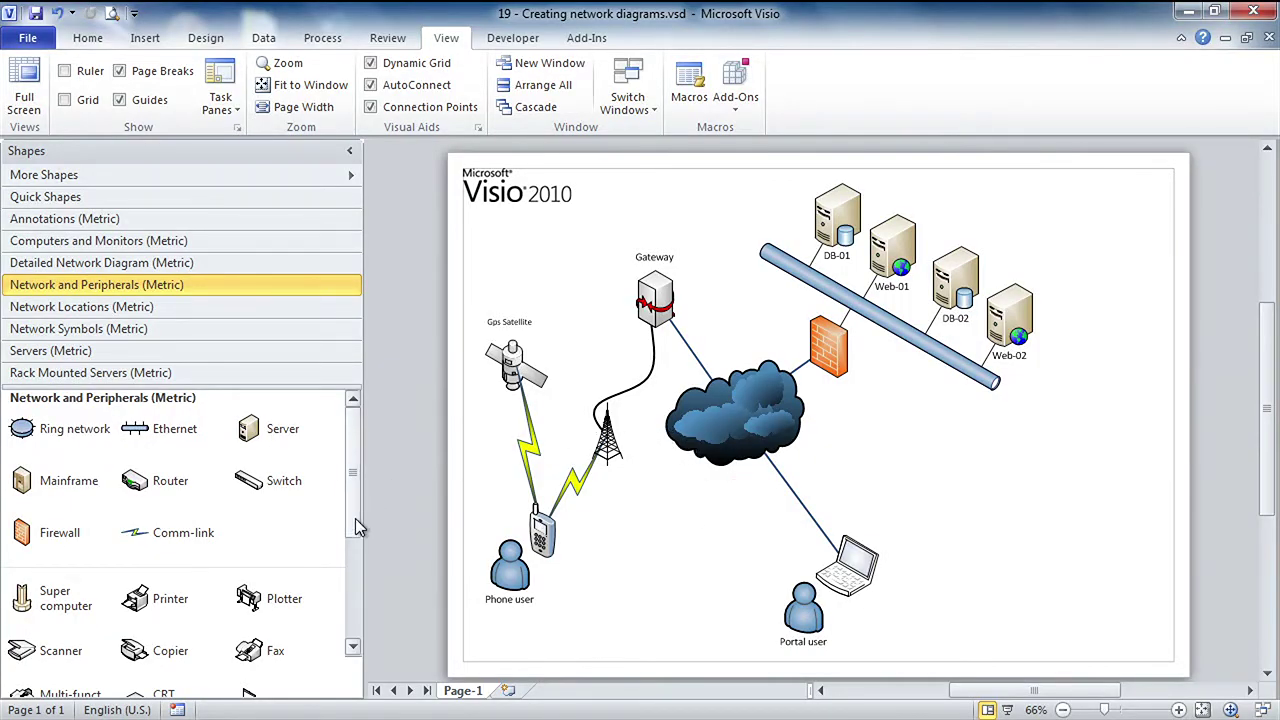
Place the Legend shape on the diagram's right side and zoom in on it.
drag(355, 520, 355, 625)
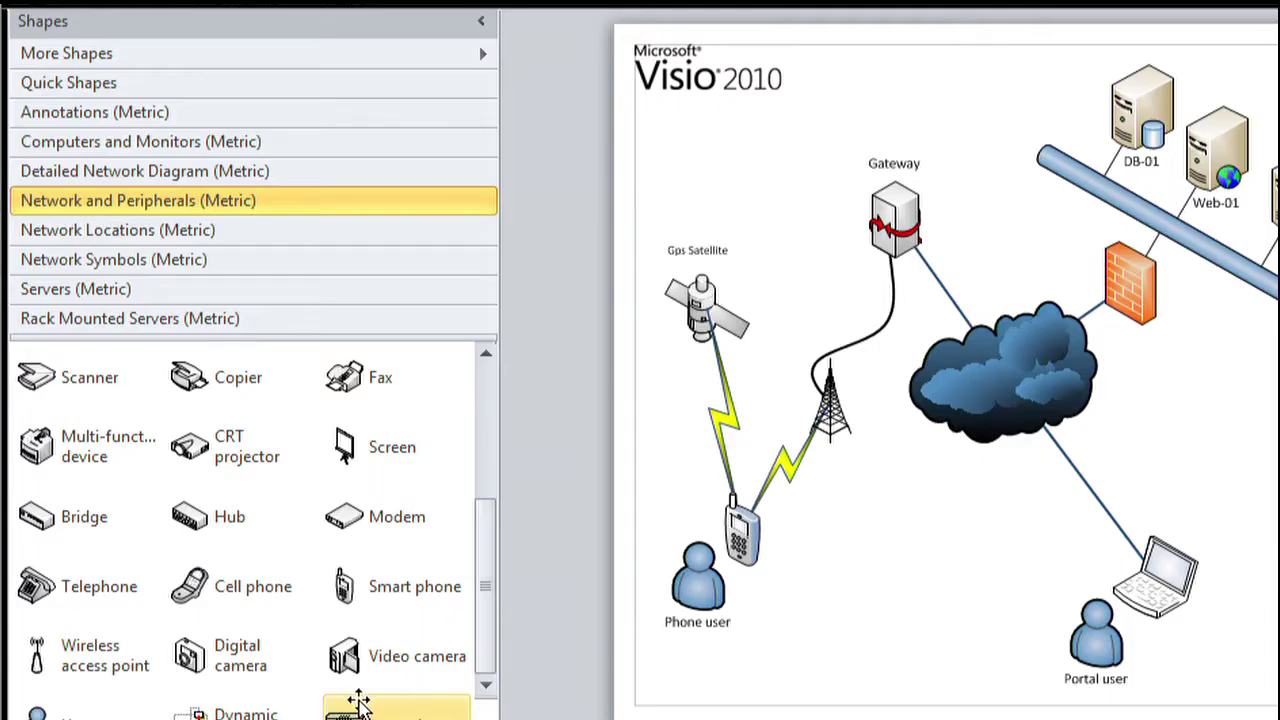
drag(360, 705, 1279, 423)
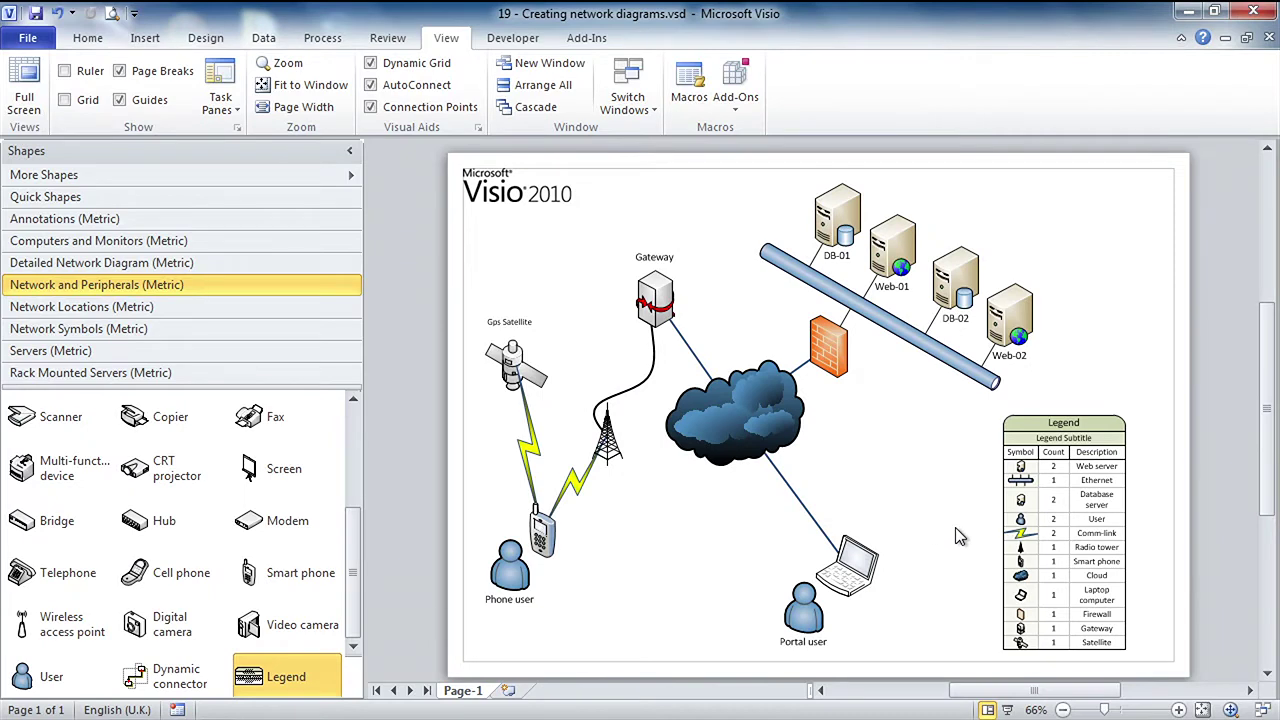
drag(1150, 388, 962, 542)
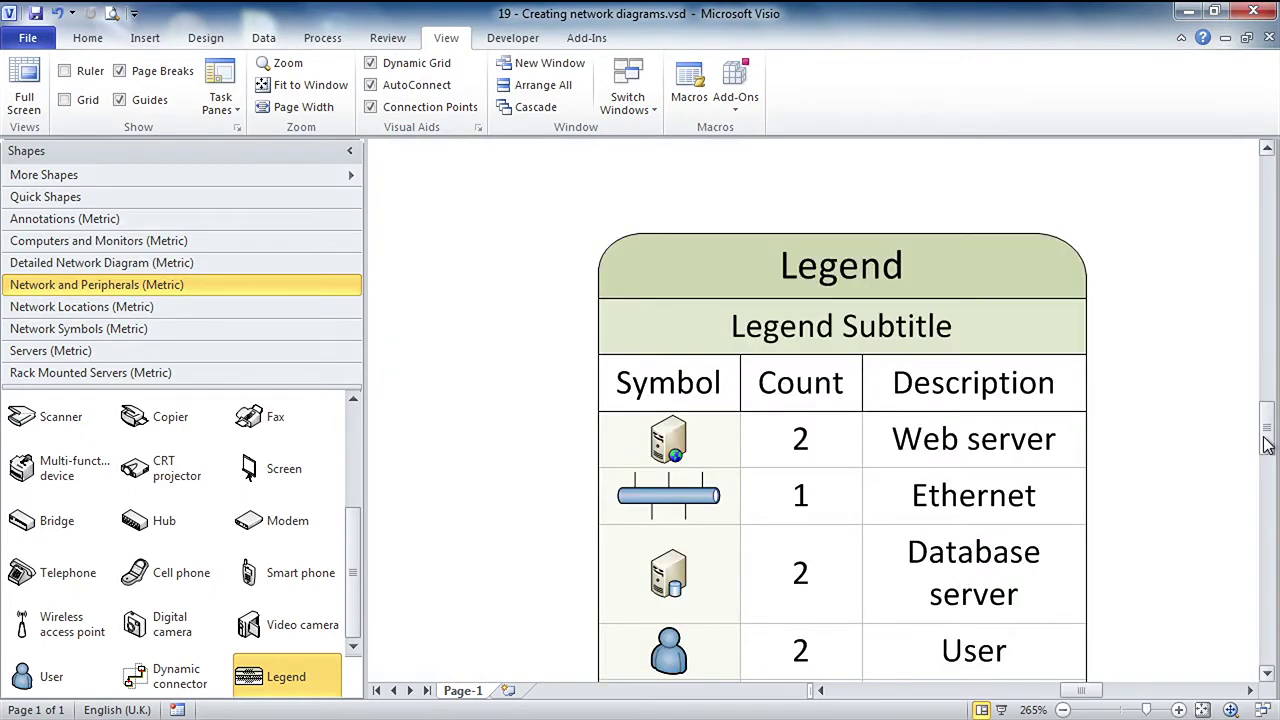
Select the legend and open its Configure Legend dialog from the right-click menu.
drag(1270, 443, 1268, 472)
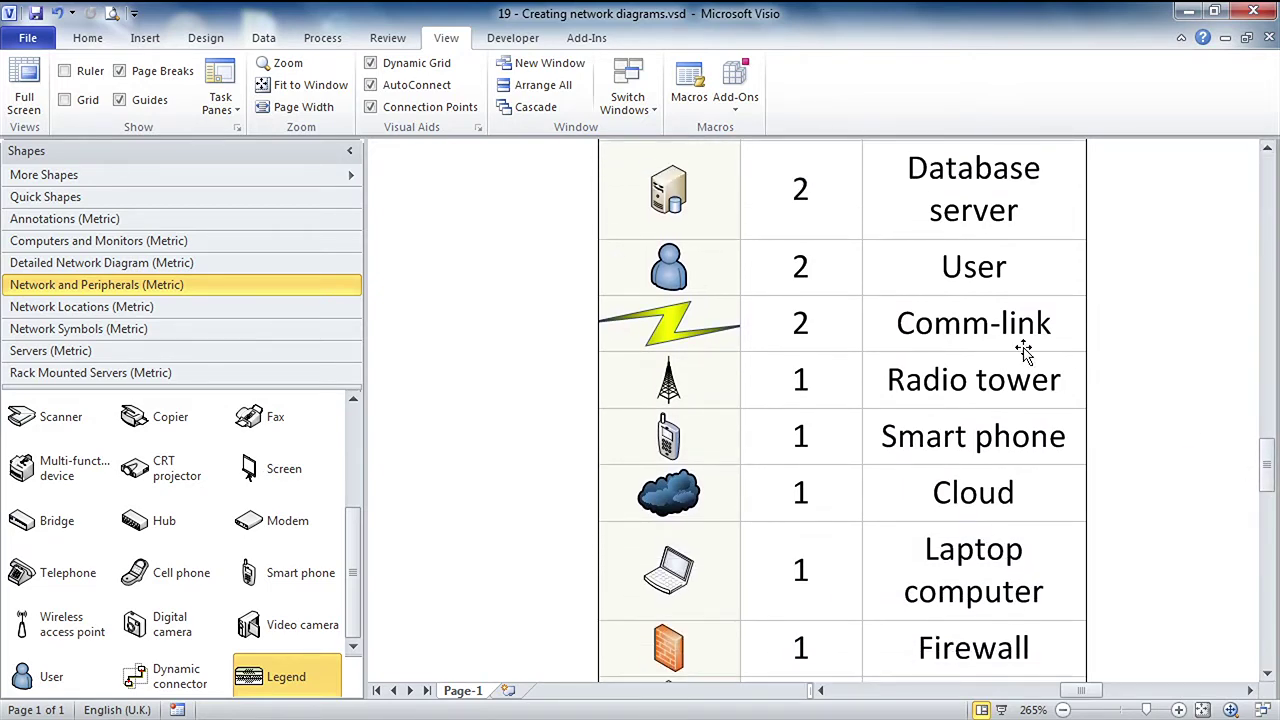
click(664, 280)
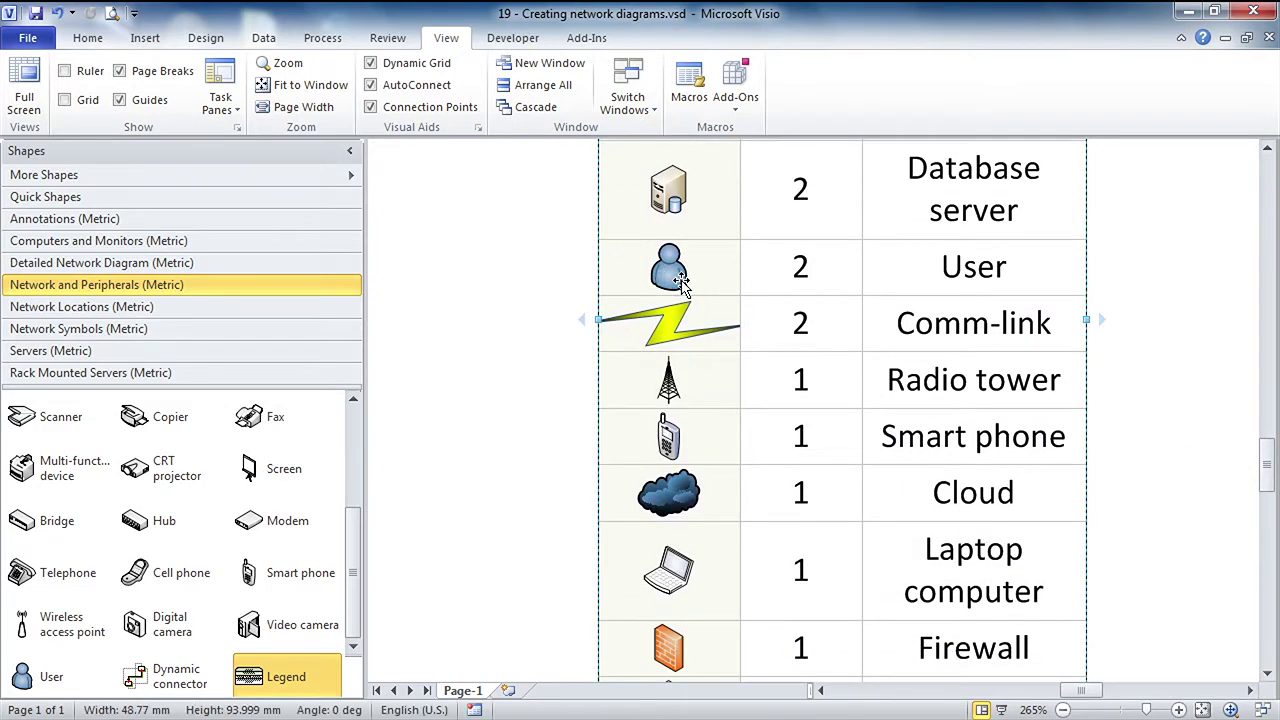
click(960, 272)
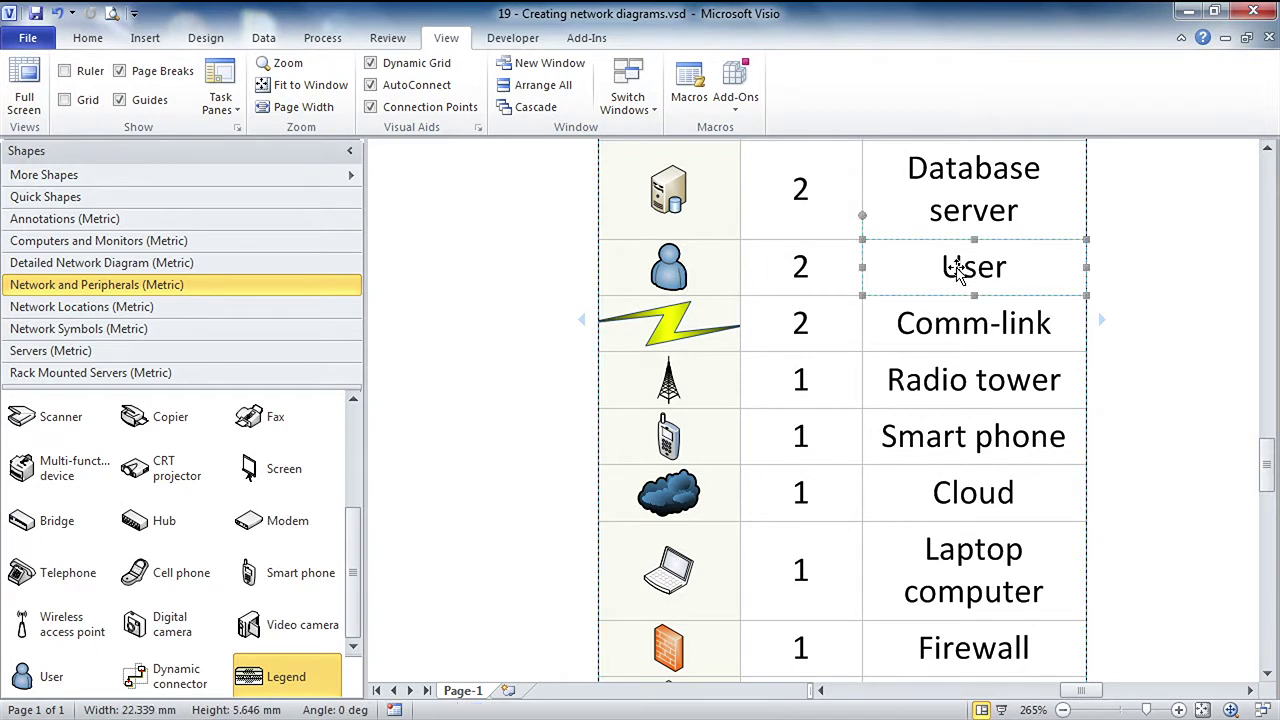
click(678, 270)
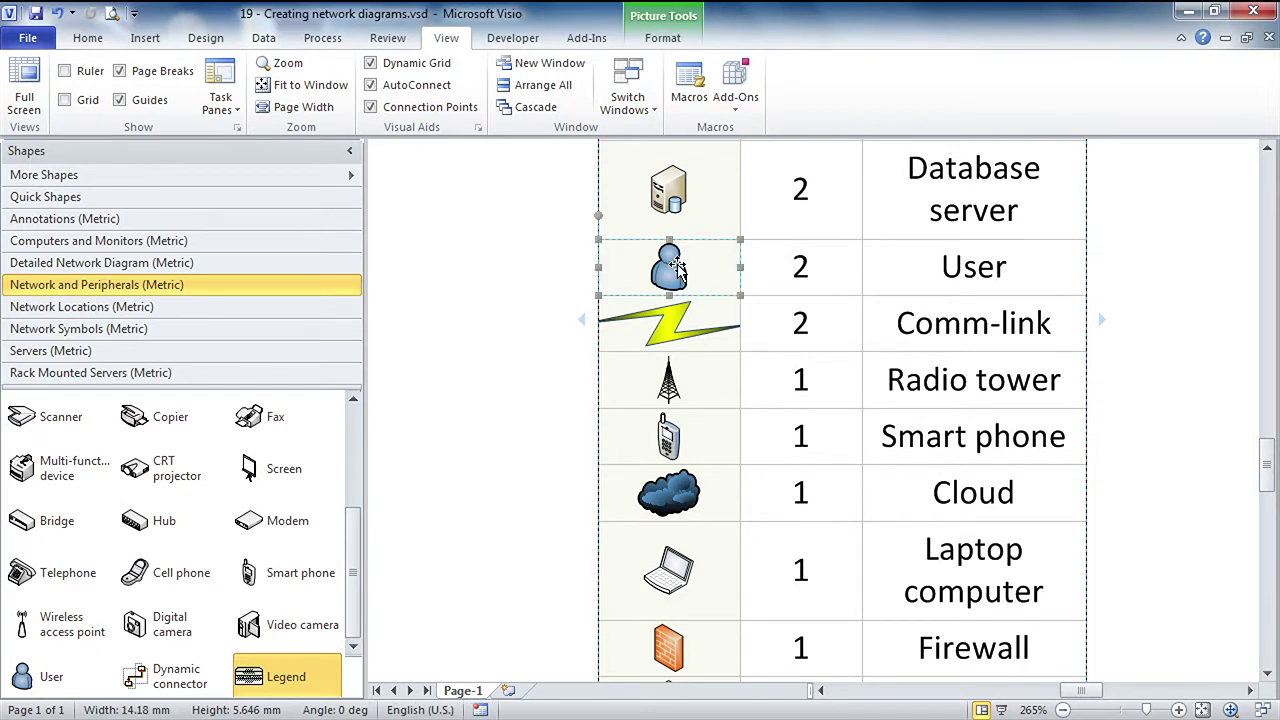
right_click(678, 268)
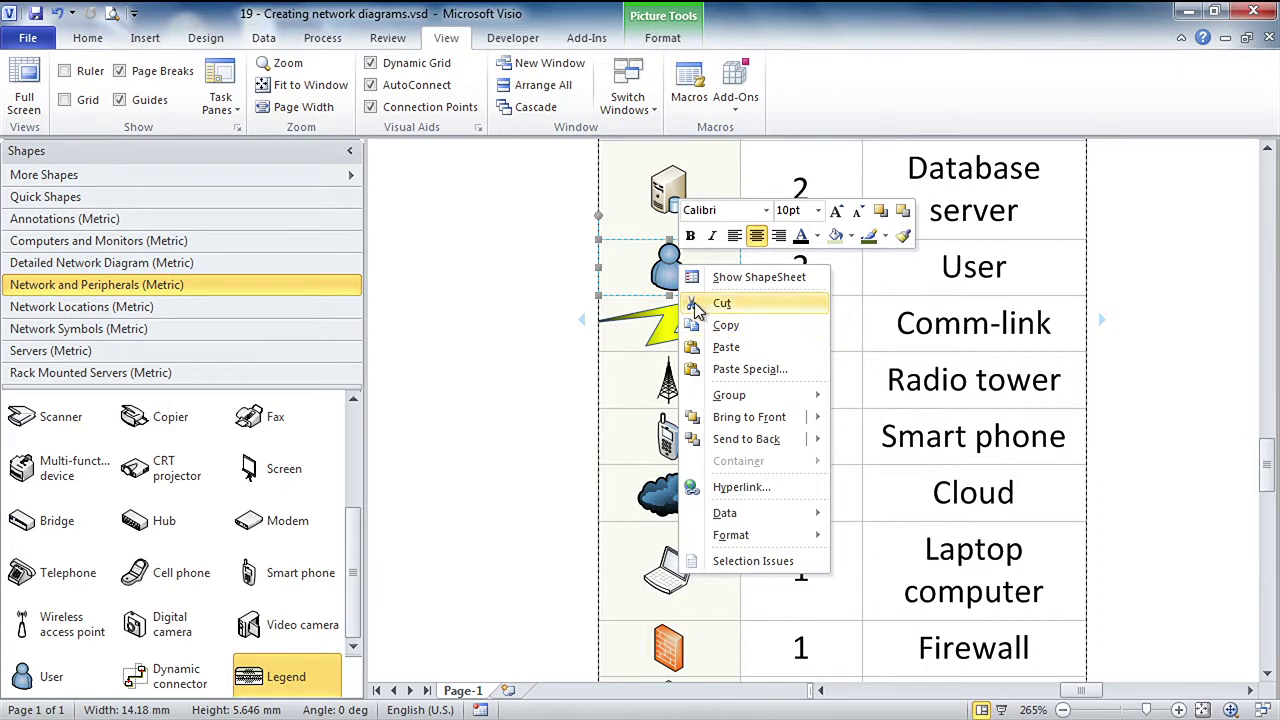
click(571, 264)
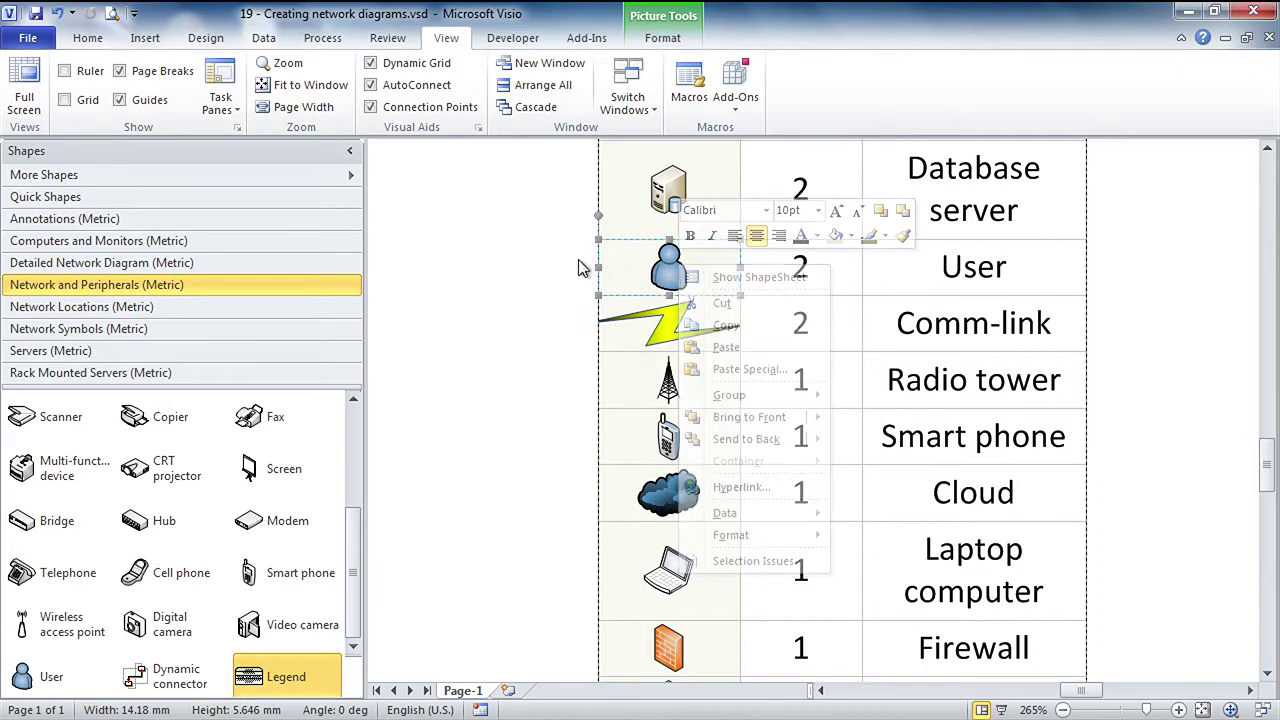
click(1160, 397)
click(922, 272)
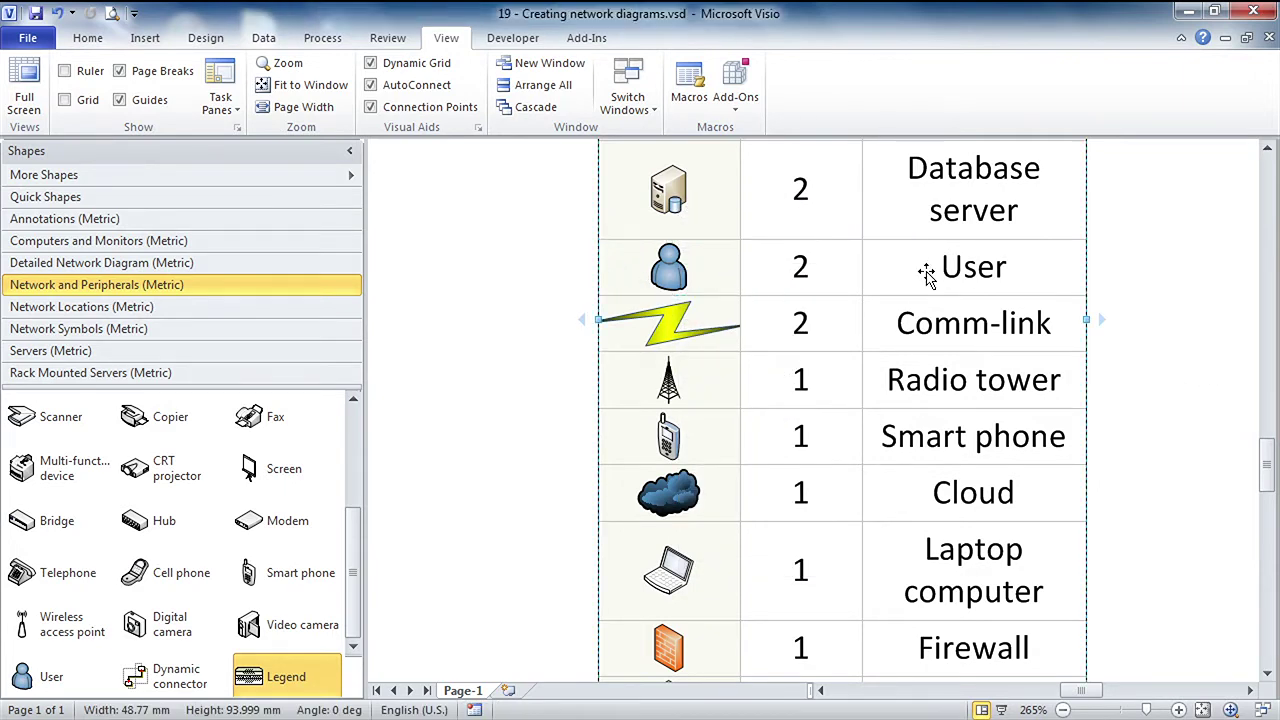
right_click(922, 272)
click(992, 285)
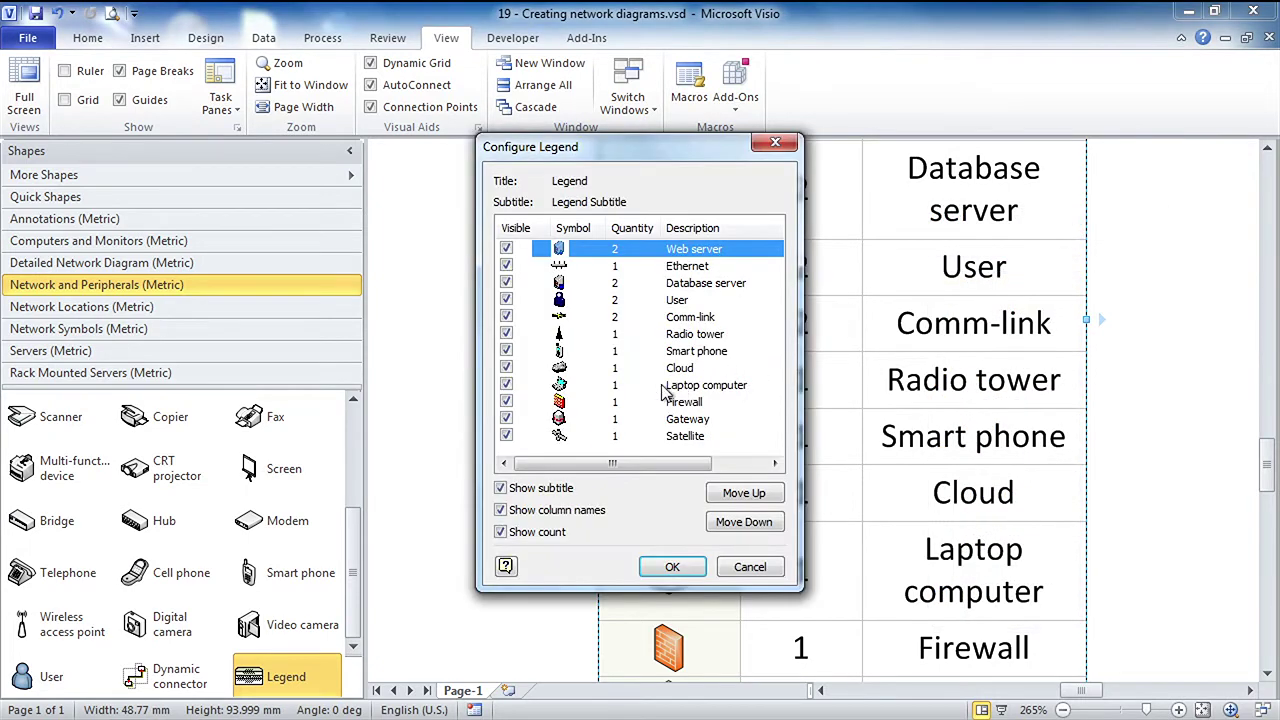
Uncheck Visible for the User entry in Configure Legend and confirm with OK.
drag(630, 170, 701, 193)
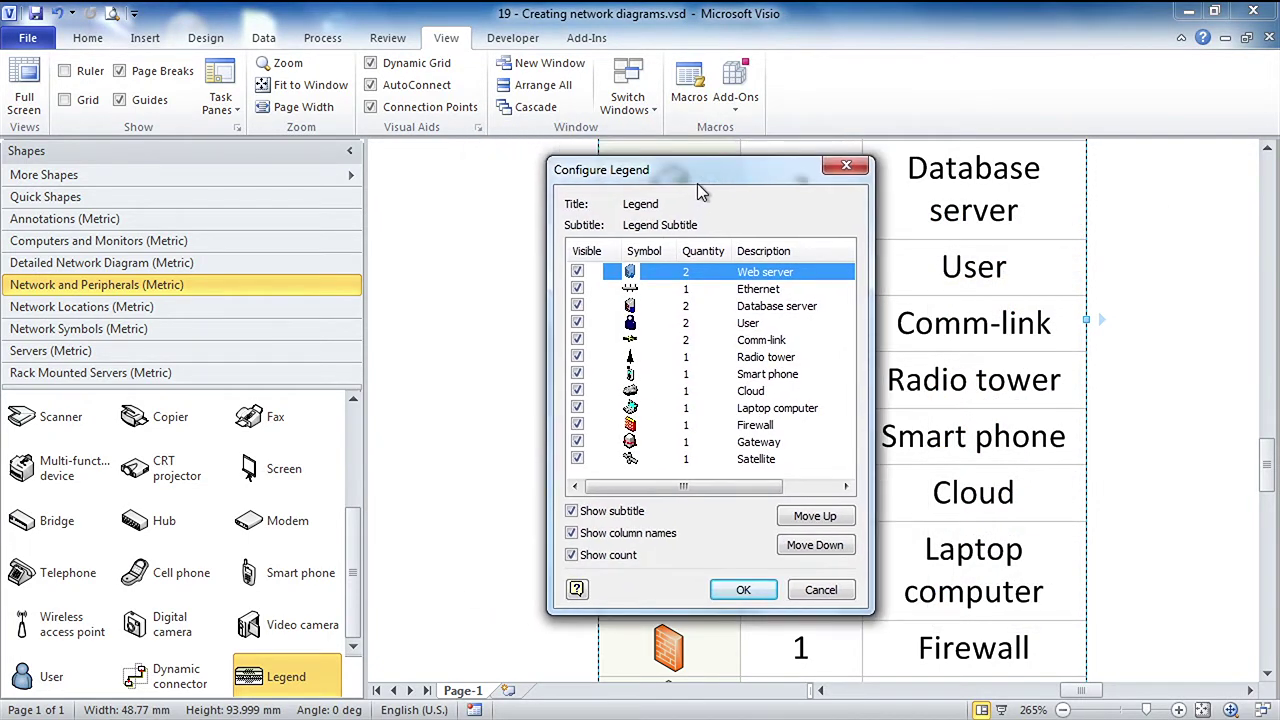
click(703, 325)
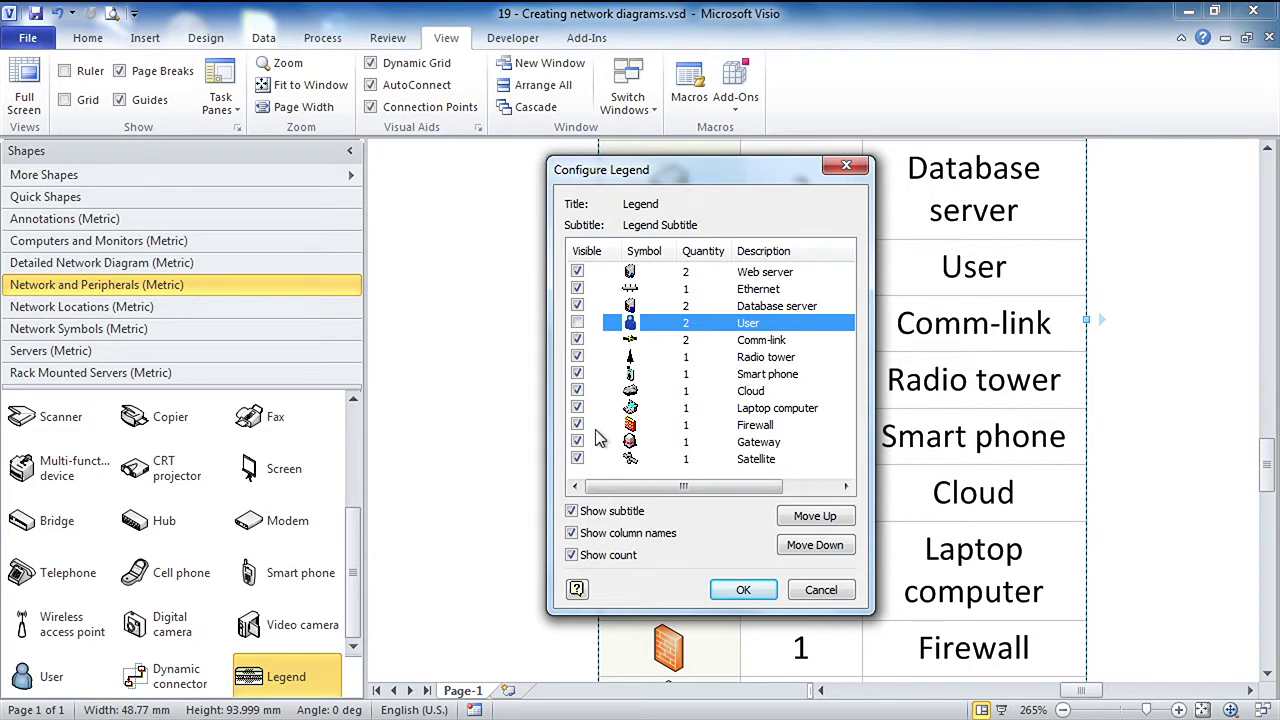
click(743, 591)
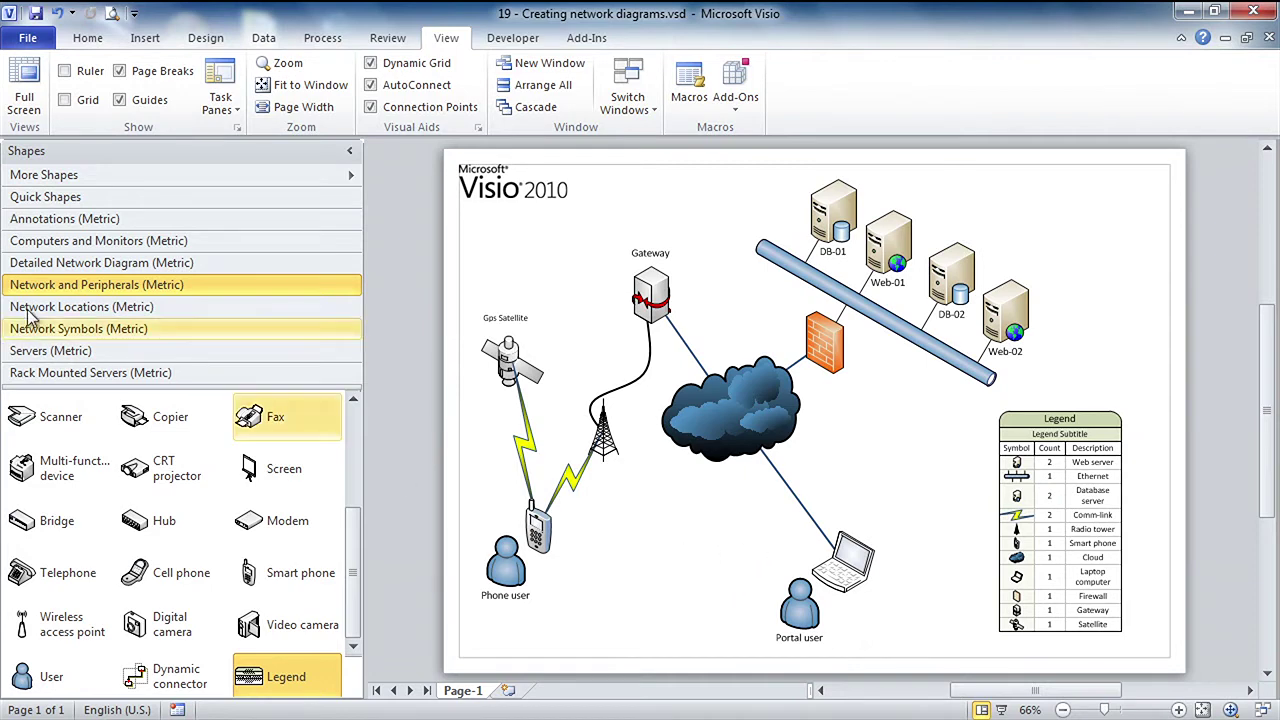
Create a new Rack Diagram in metric units from the Network templates.
click(20, 42)
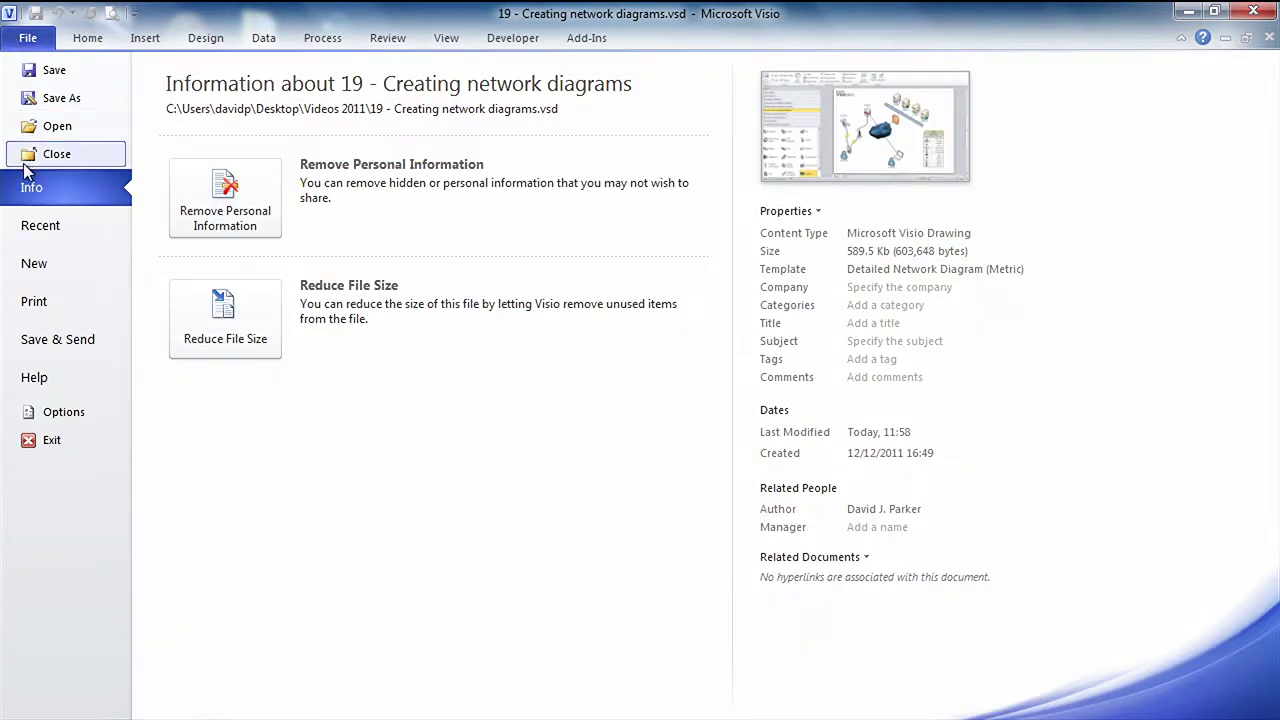
click(22, 266)
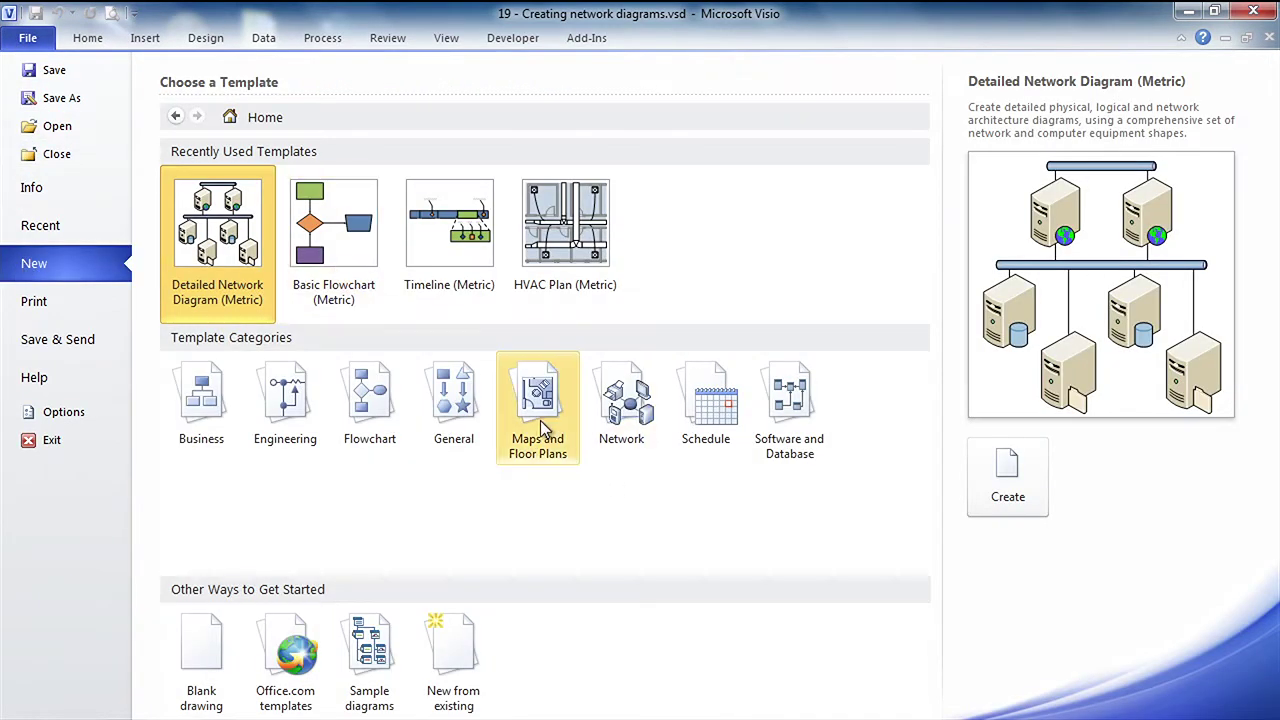
click(623, 405)
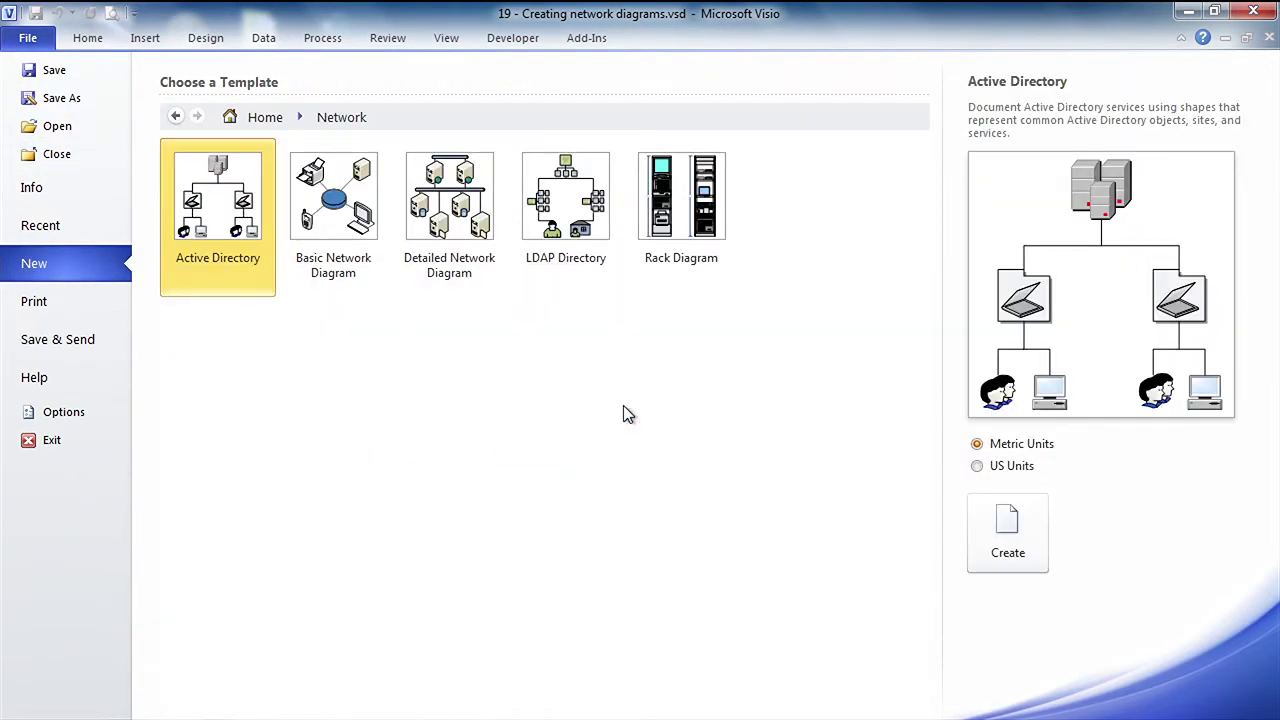
click(668, 218)
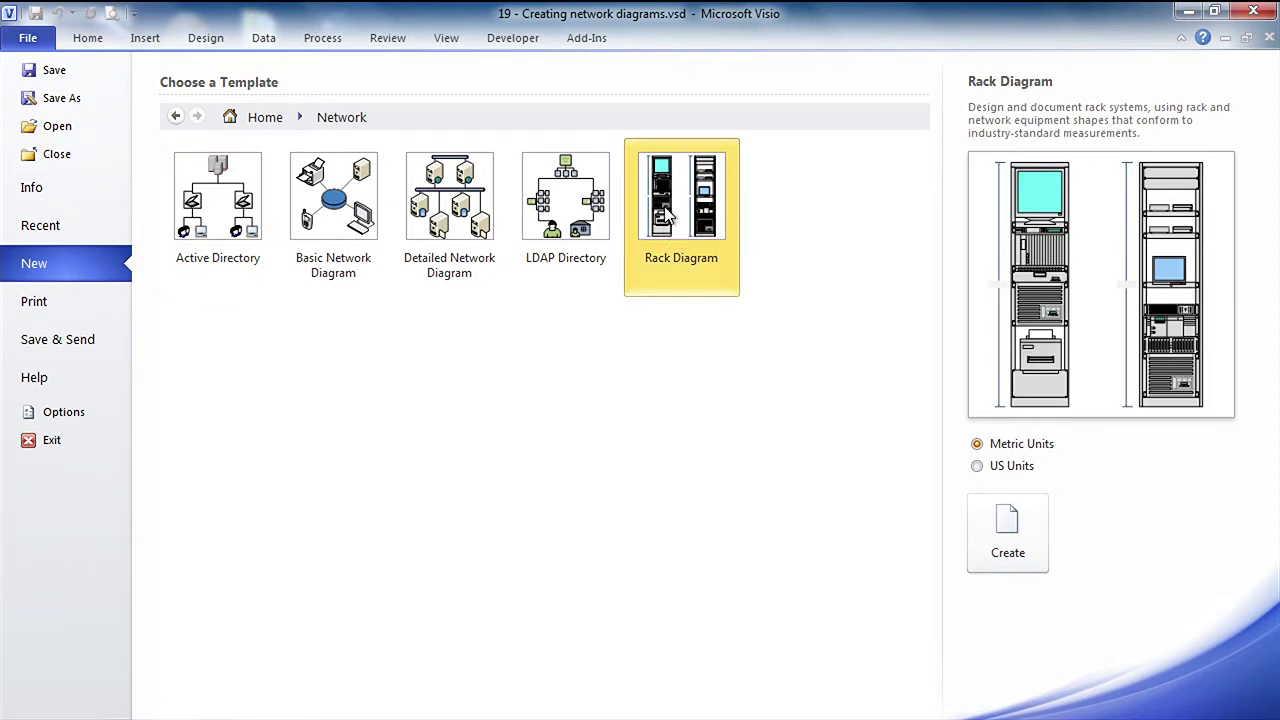
double_click(667, 217)
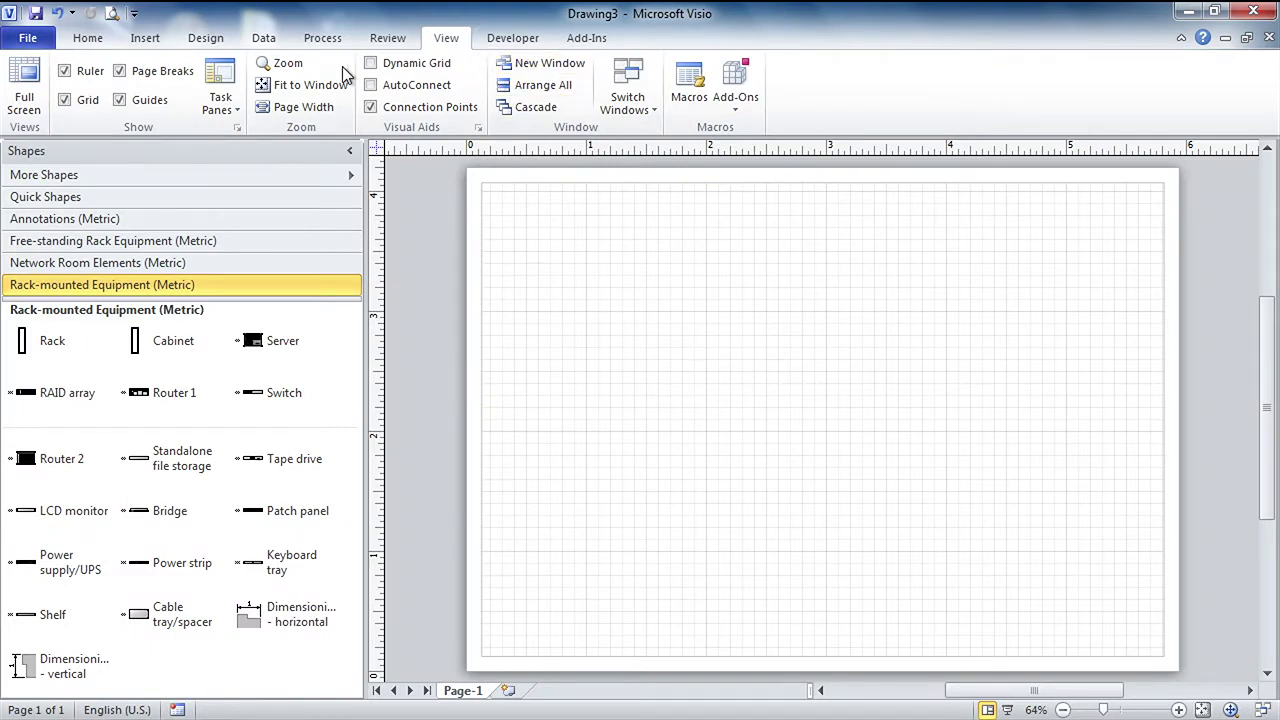
Draw a 3.55 m × 0.3 m floor rectangle near the page bottom and stand a Rack on it.
click(87, 38)
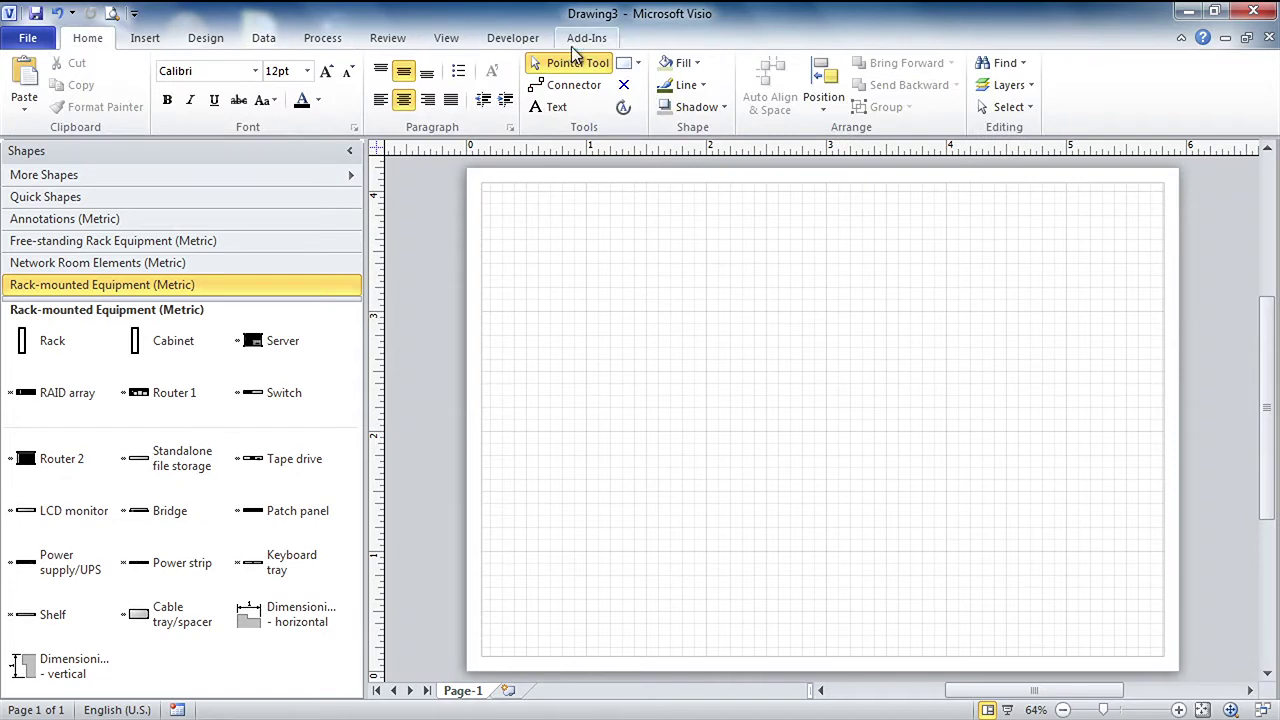
click(623, 62)
drag(586, 553, 1012, 587)
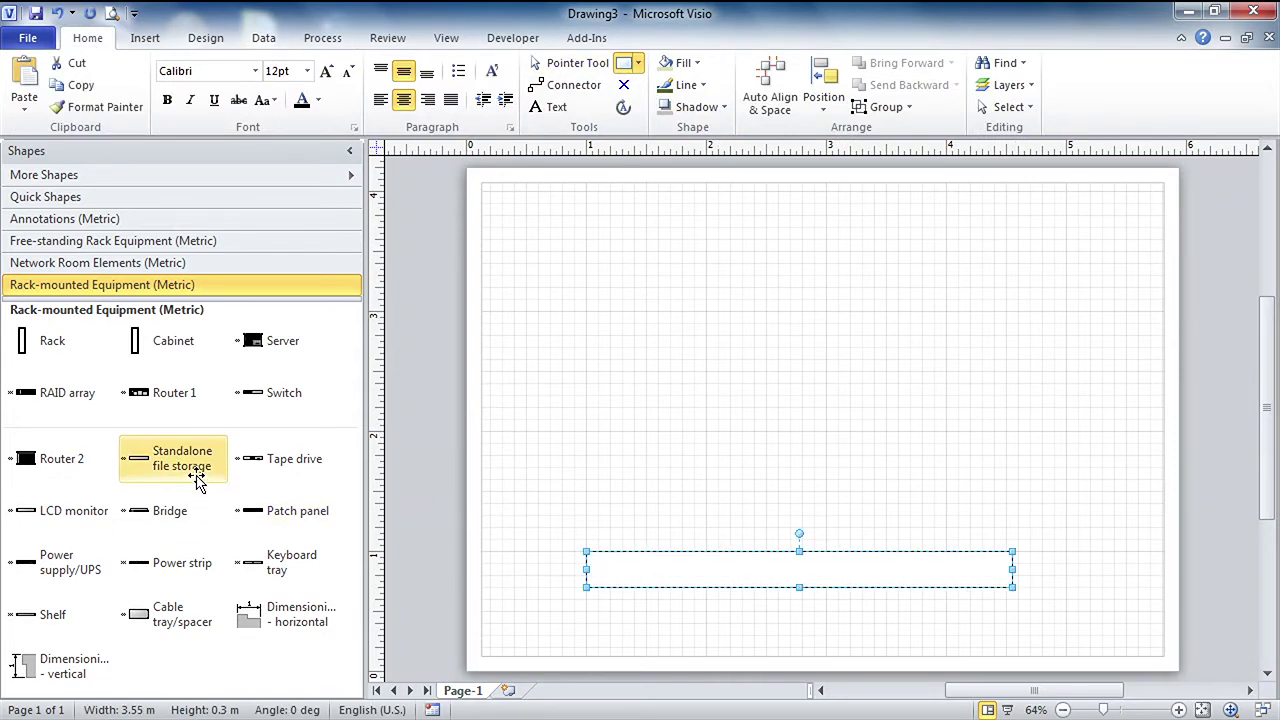
drag(49, 346, 729, 551)
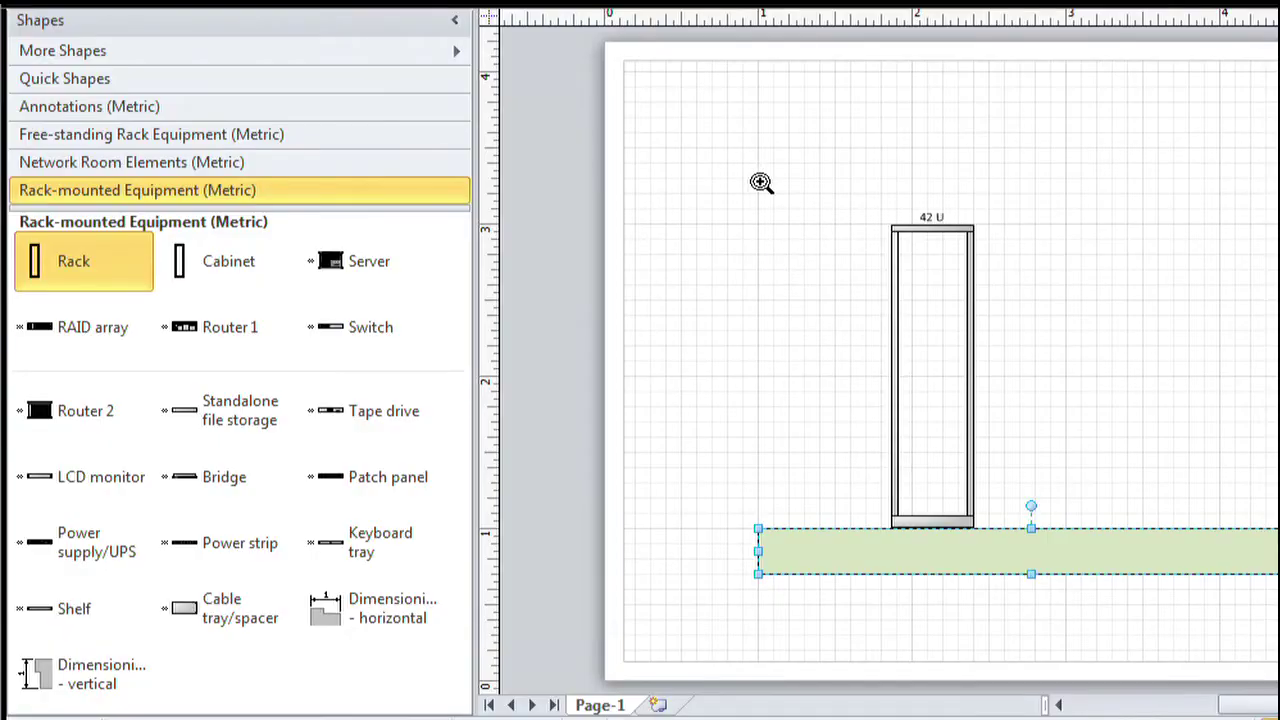
Resize the rack from its top edge down to 22 U (0.533 m × 1.091 m).
drag(761, 182, 1194, 614)
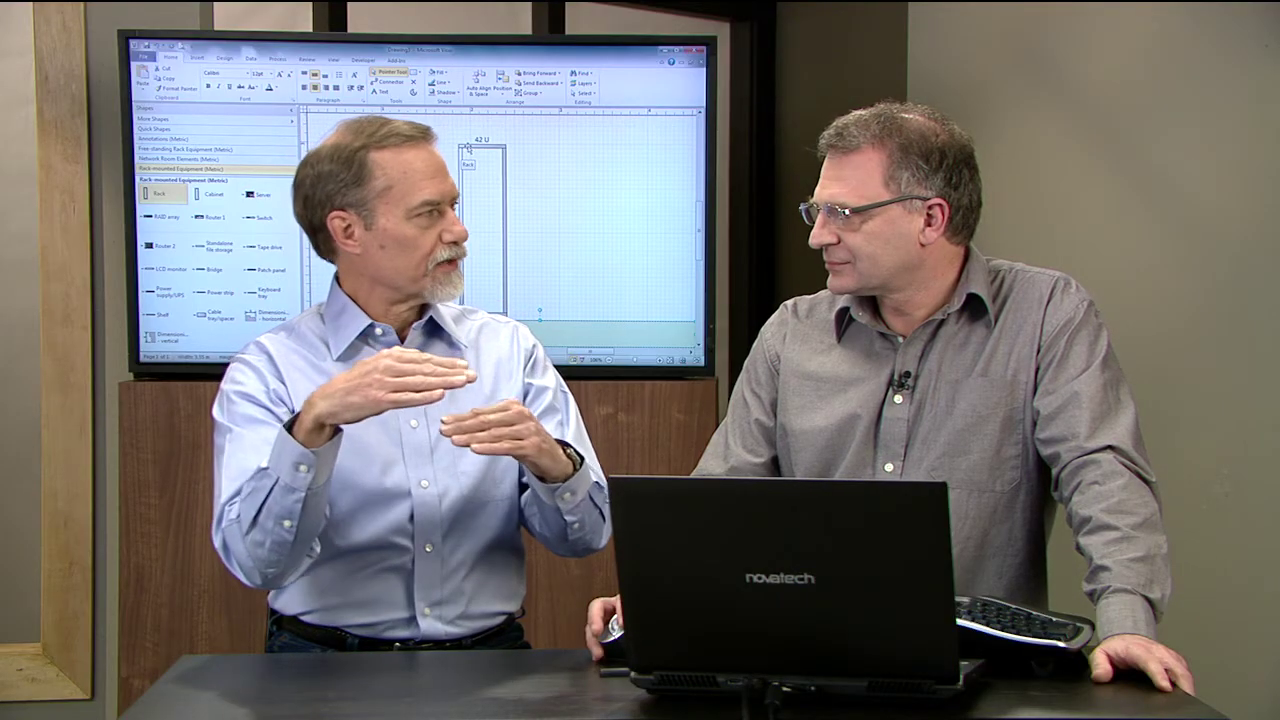
click(466, 148)
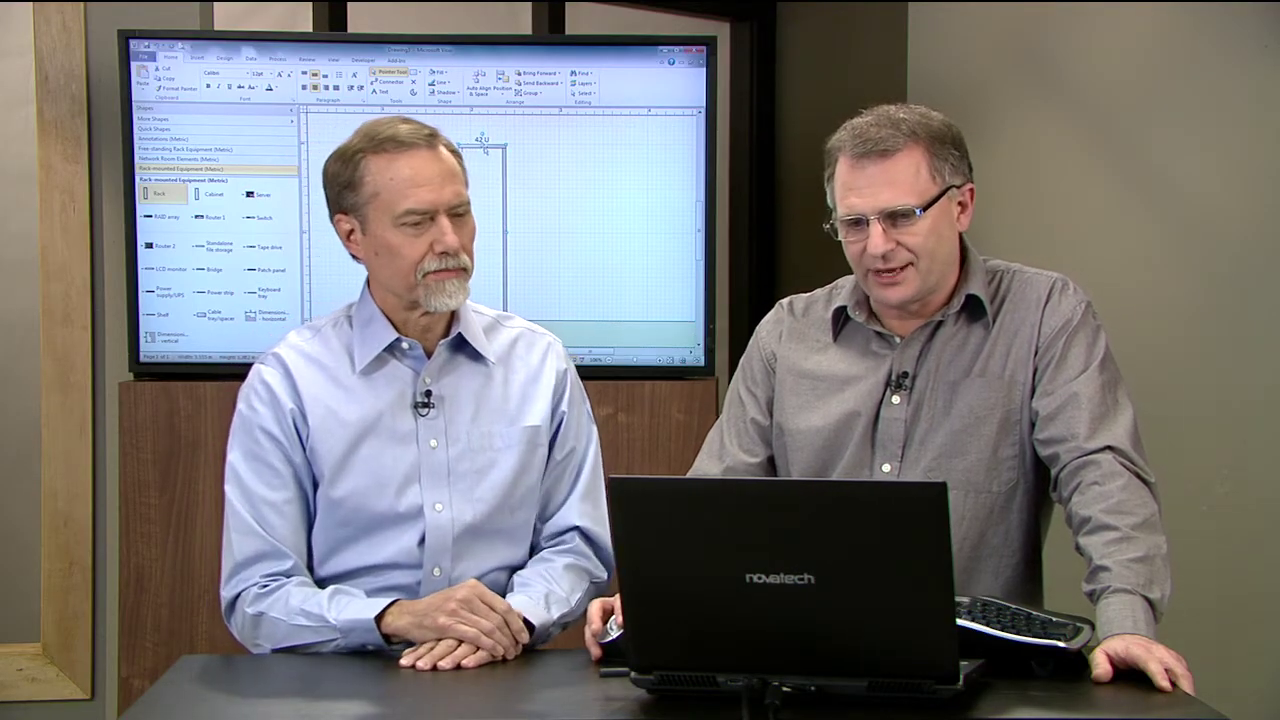
drag(481, 134, 478, 161)
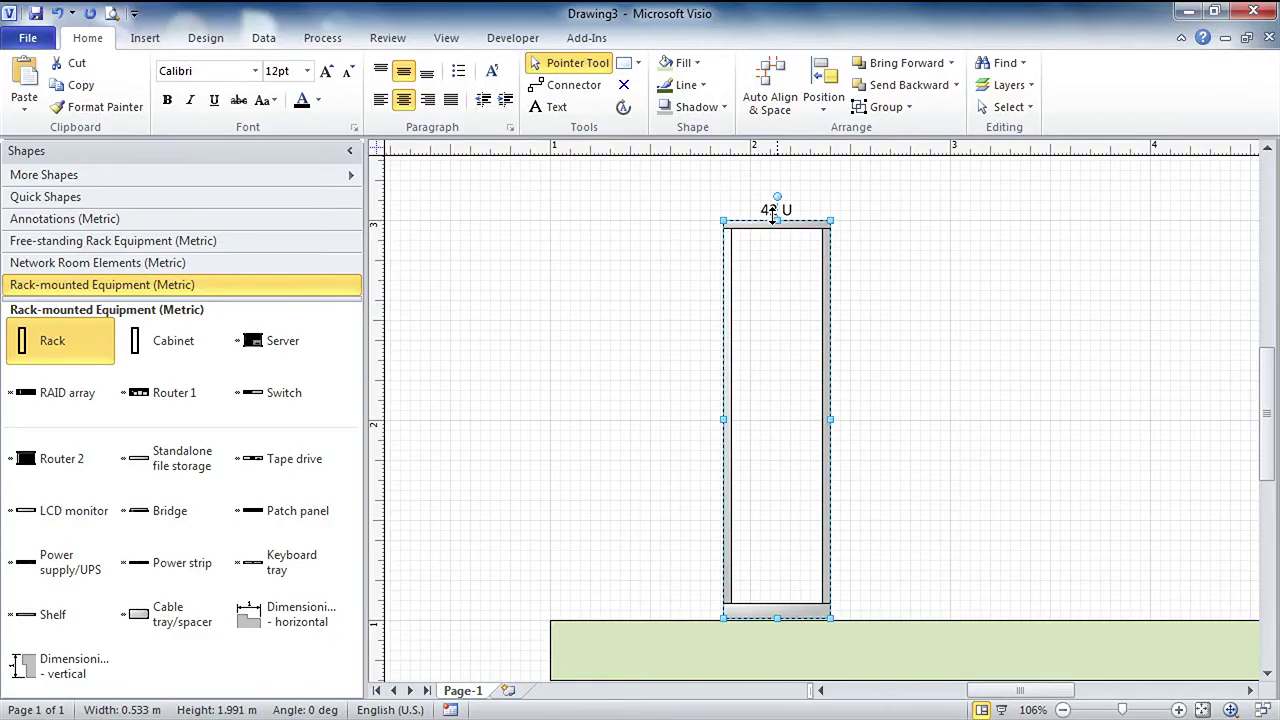
drag(757, 220, 751, 396)
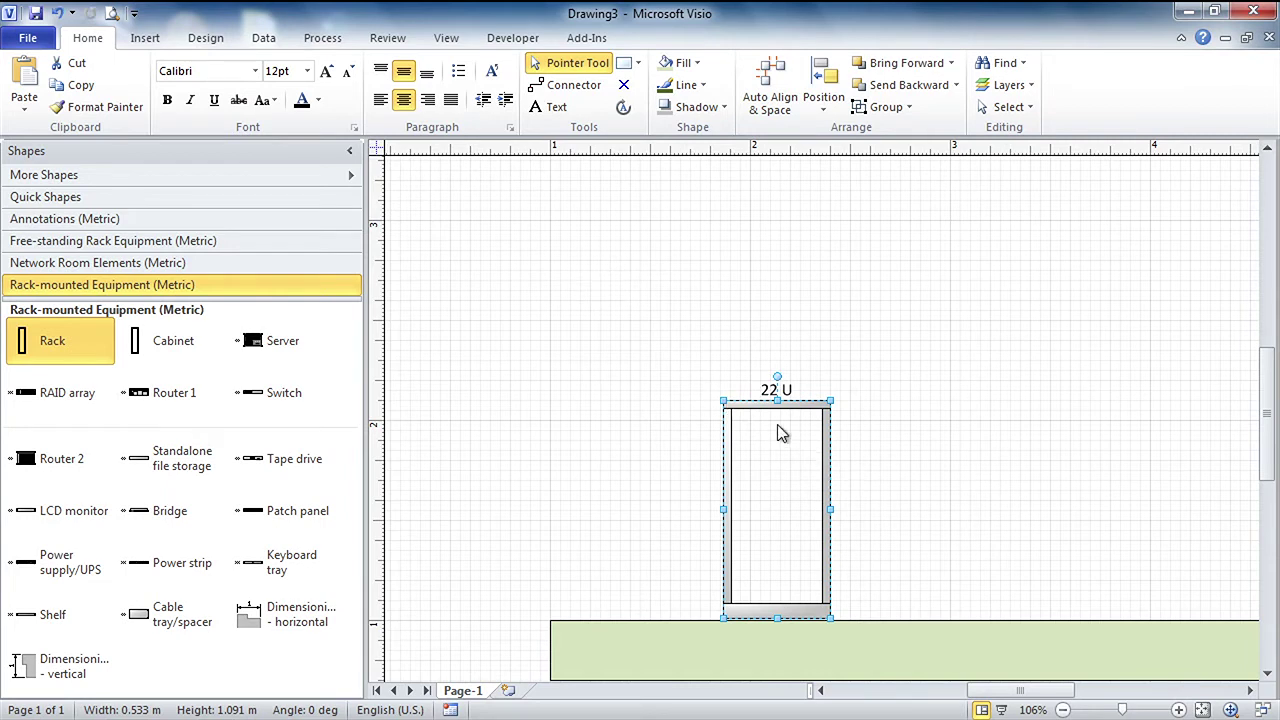
Stretch the rack back to 42 U and show the Size & Position pane for it.
drag(775, 398, 771, 220)
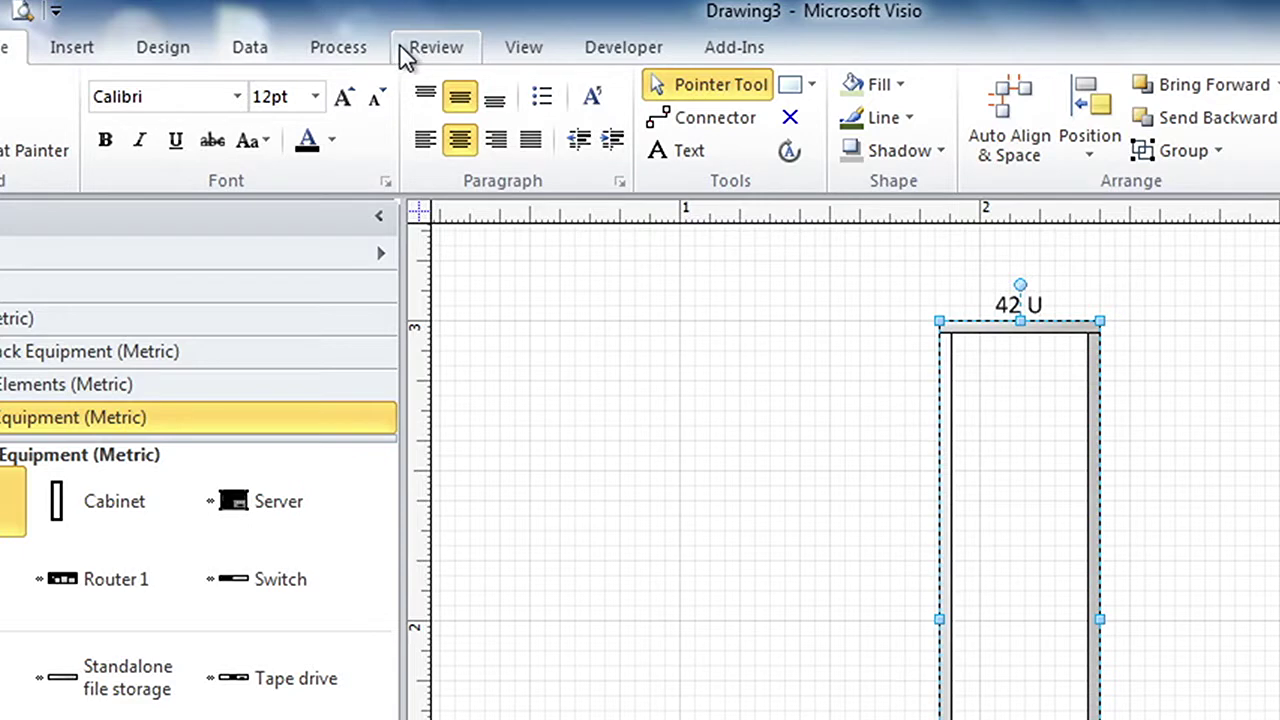
click(448, 42)
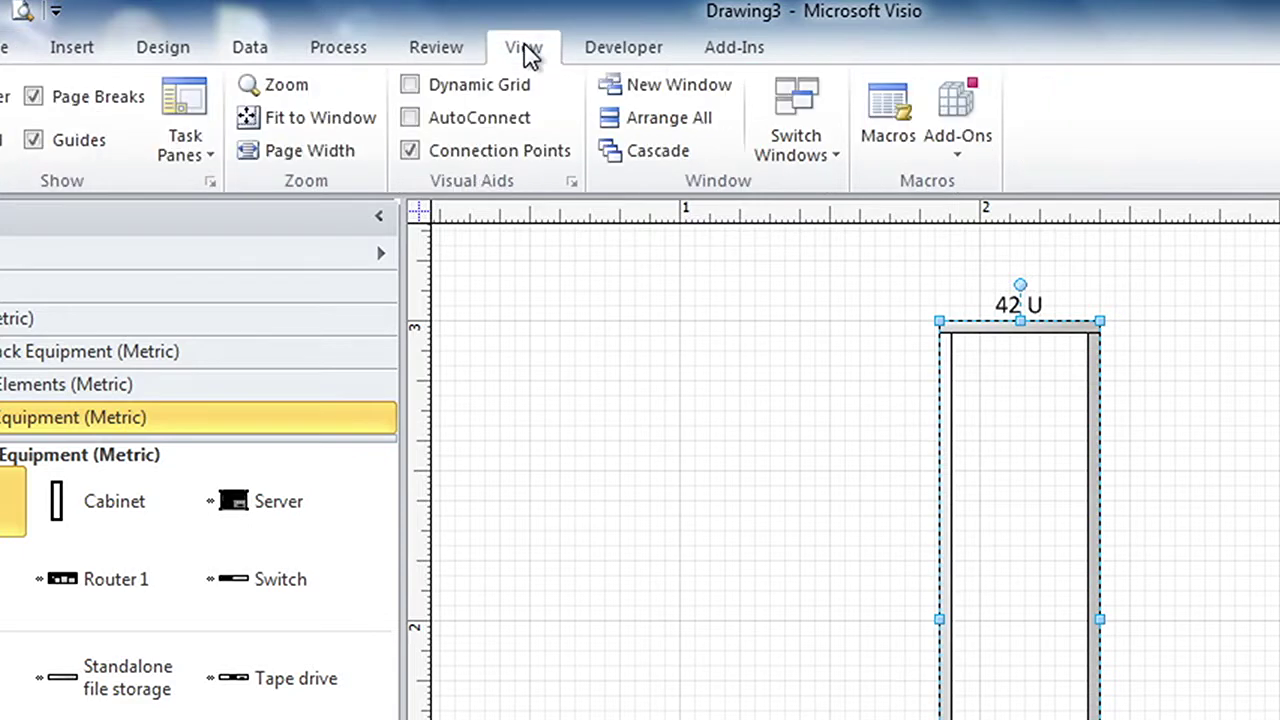
click(200, 148)
click(254, 288)
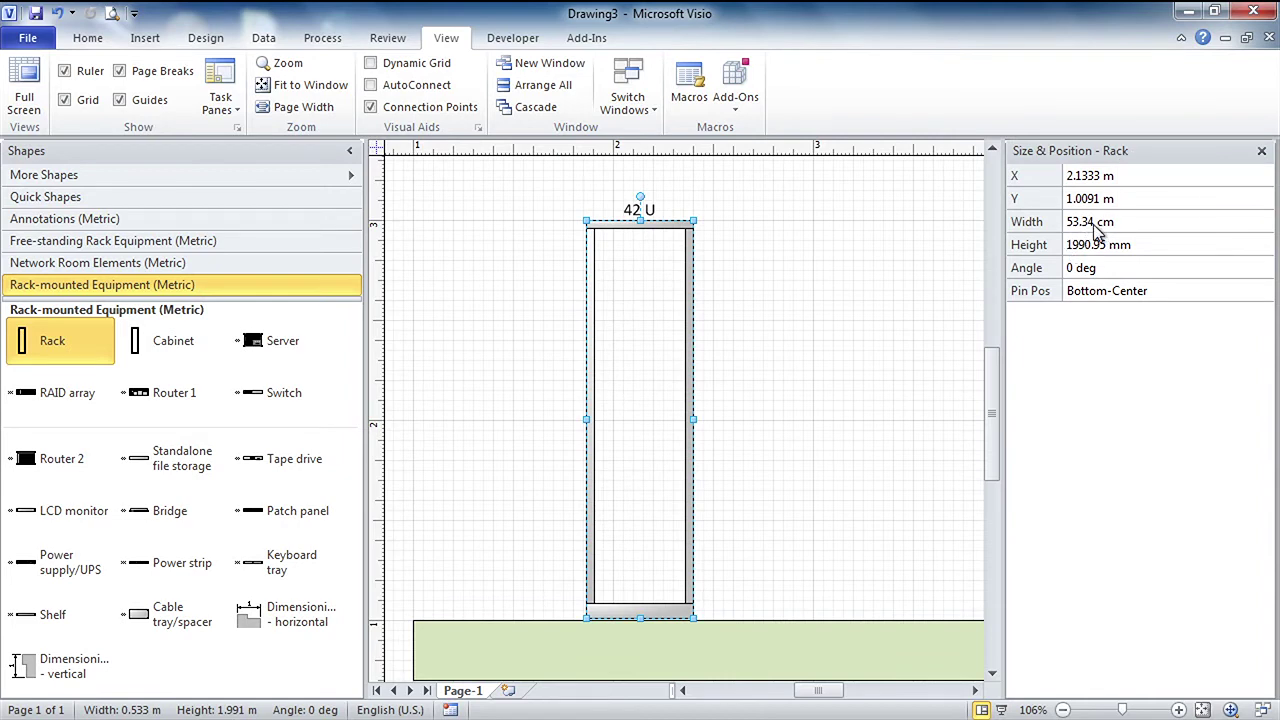
Enter a width of 60 cm so the rack becomes 600 mm wide, then deselect it.
click(1125, 224)
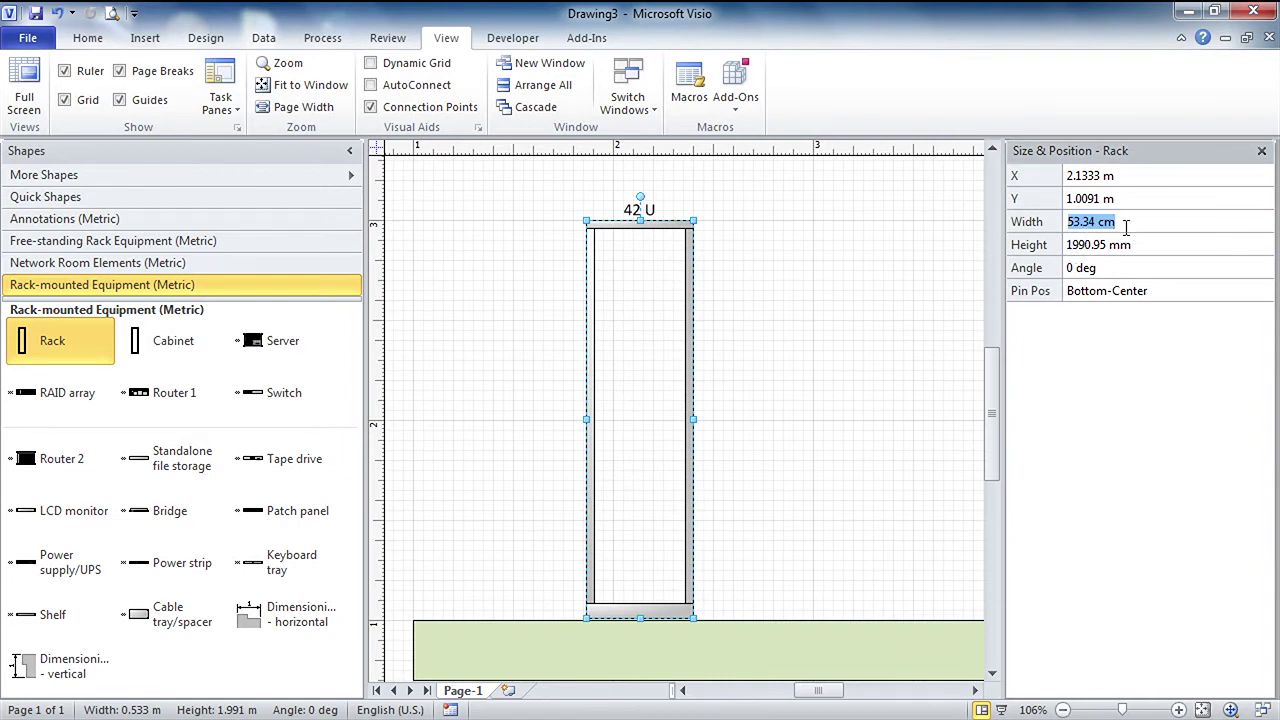
text(600)
key(Return)
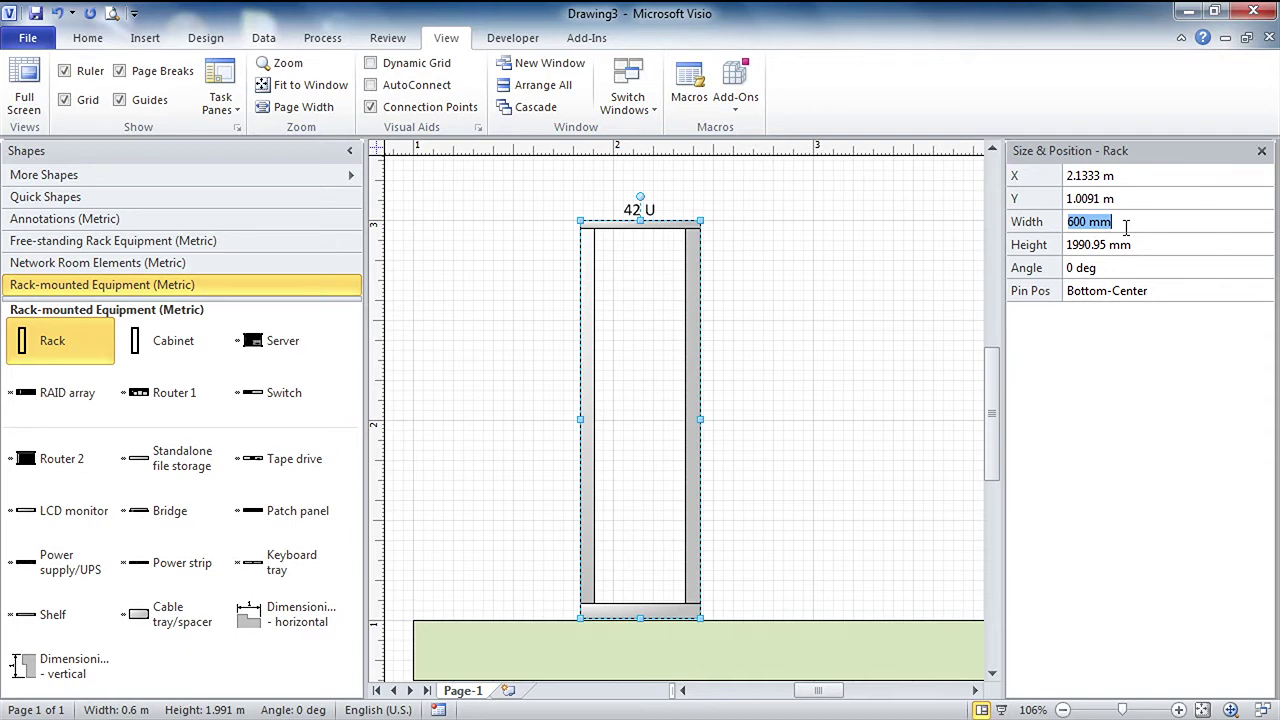
click(859, 240)
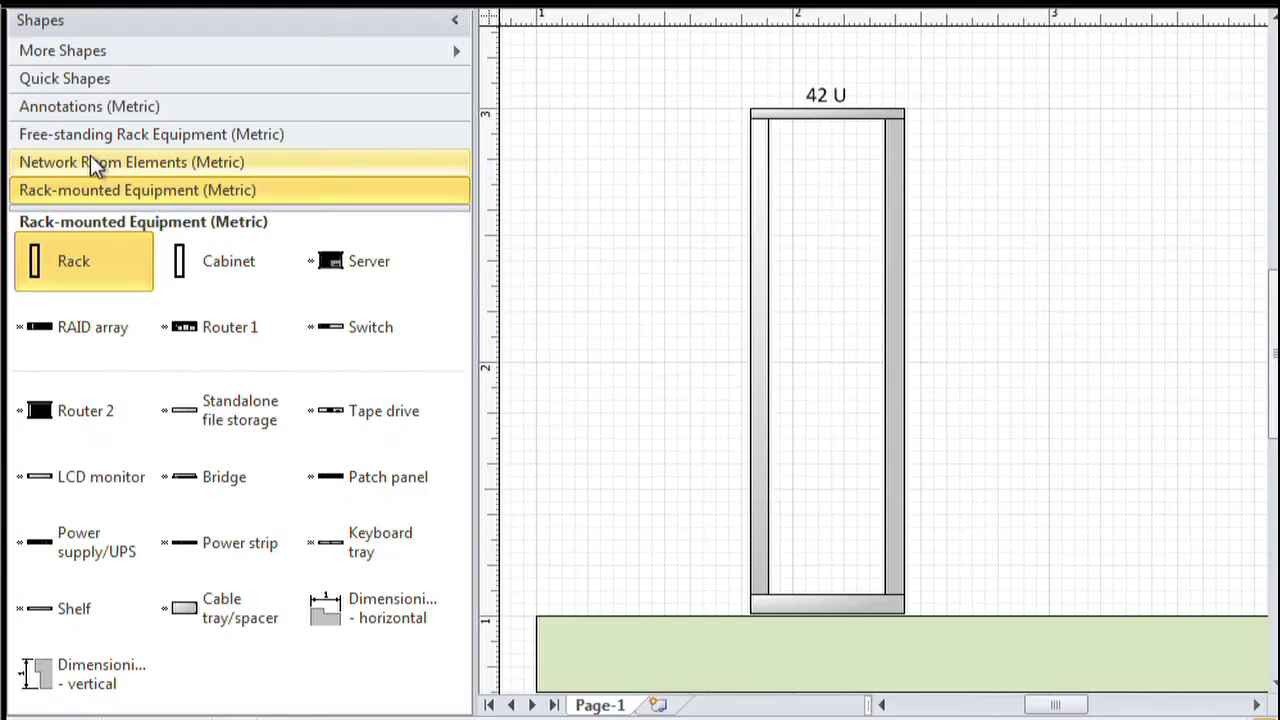
Place a Rack-mounted Equipment server at the top of the rack and shrink it to fewer units.
click(66, 258)
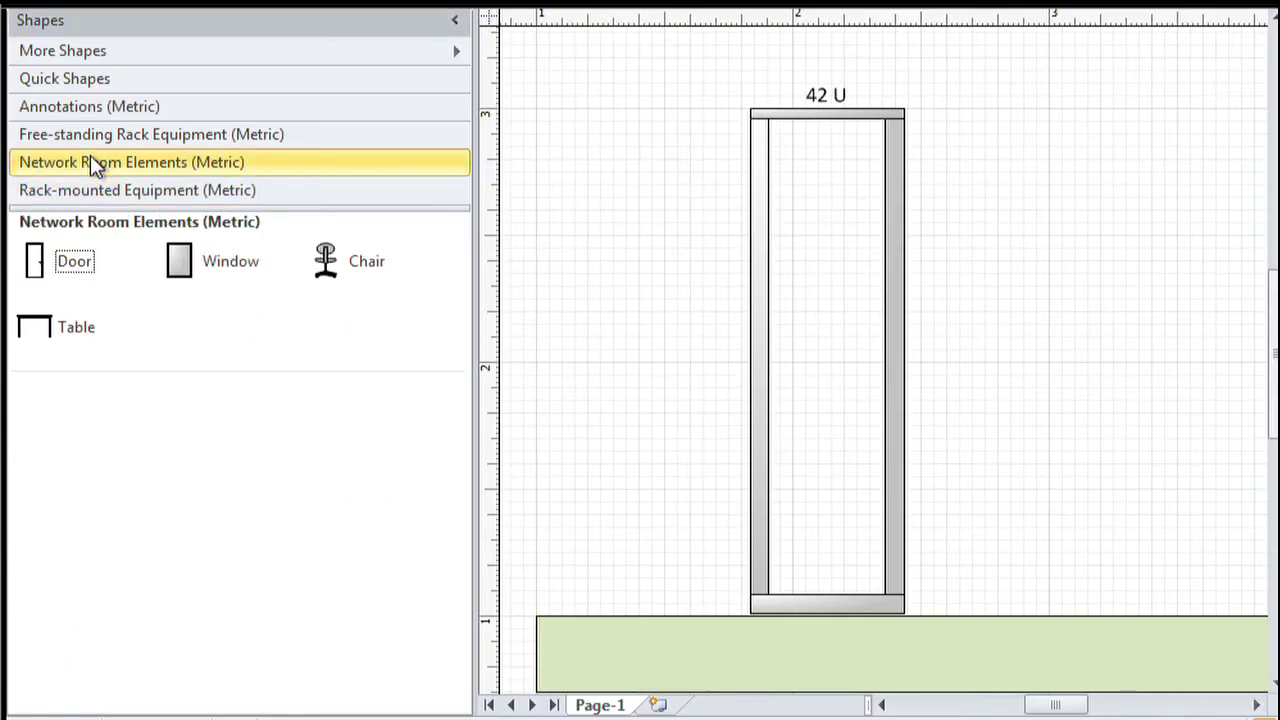
click(88, 190)
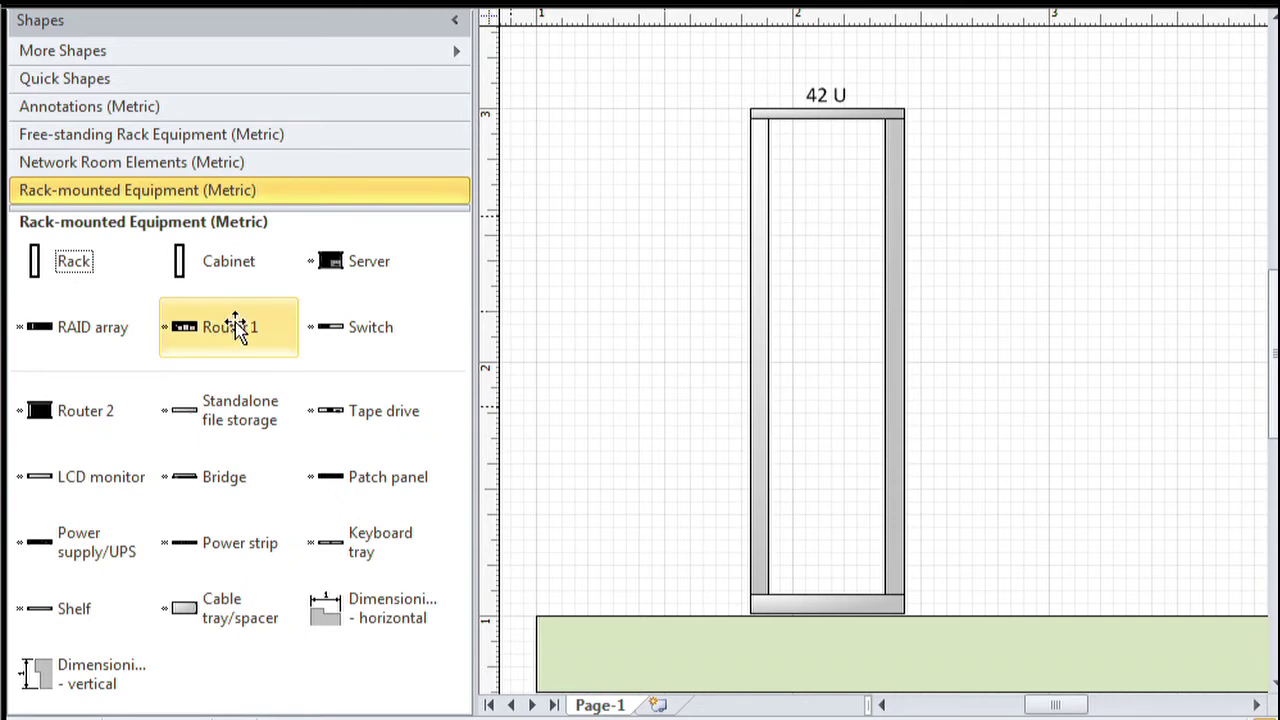
drag(330, 275, 829, 256)
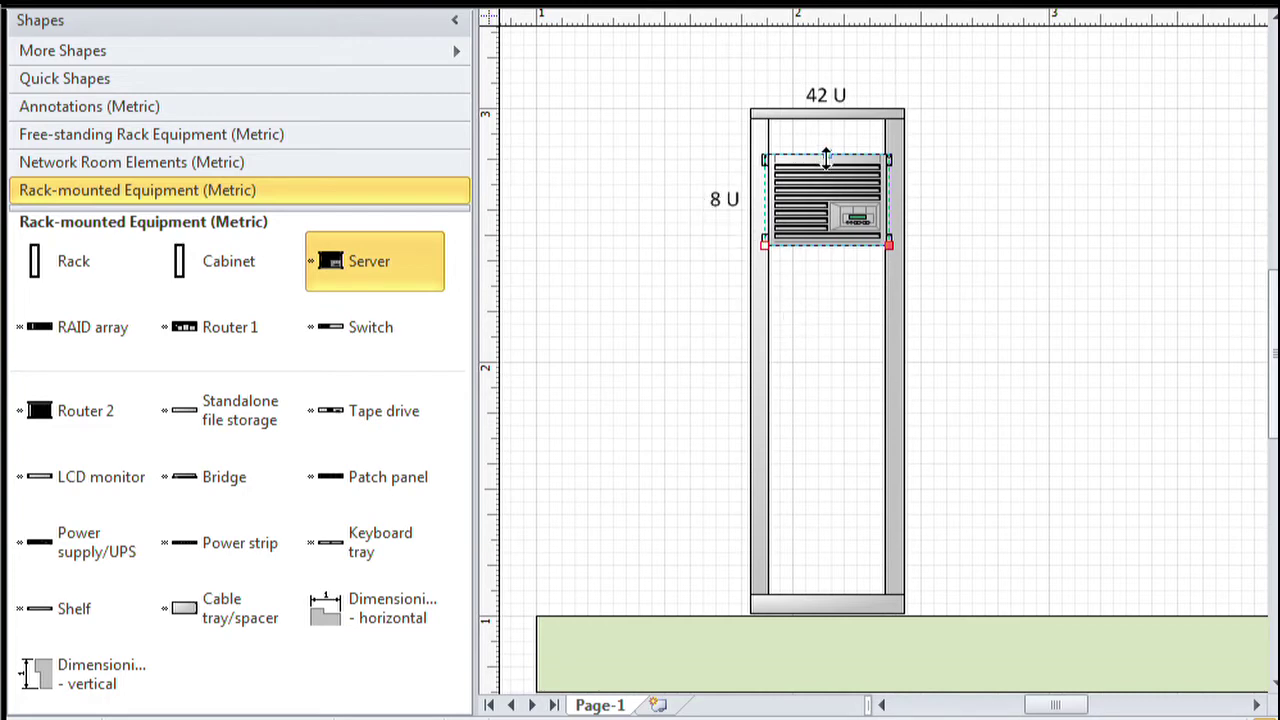
mouse_move(827, 167)
mouse_down()
mouse_move(820, 218)
mouse_move(836, 157)
mouse_up()
Move the rack further right on the page and add a power strip into it.
click(754, 438)
drag(752, 443, 1004, 443)
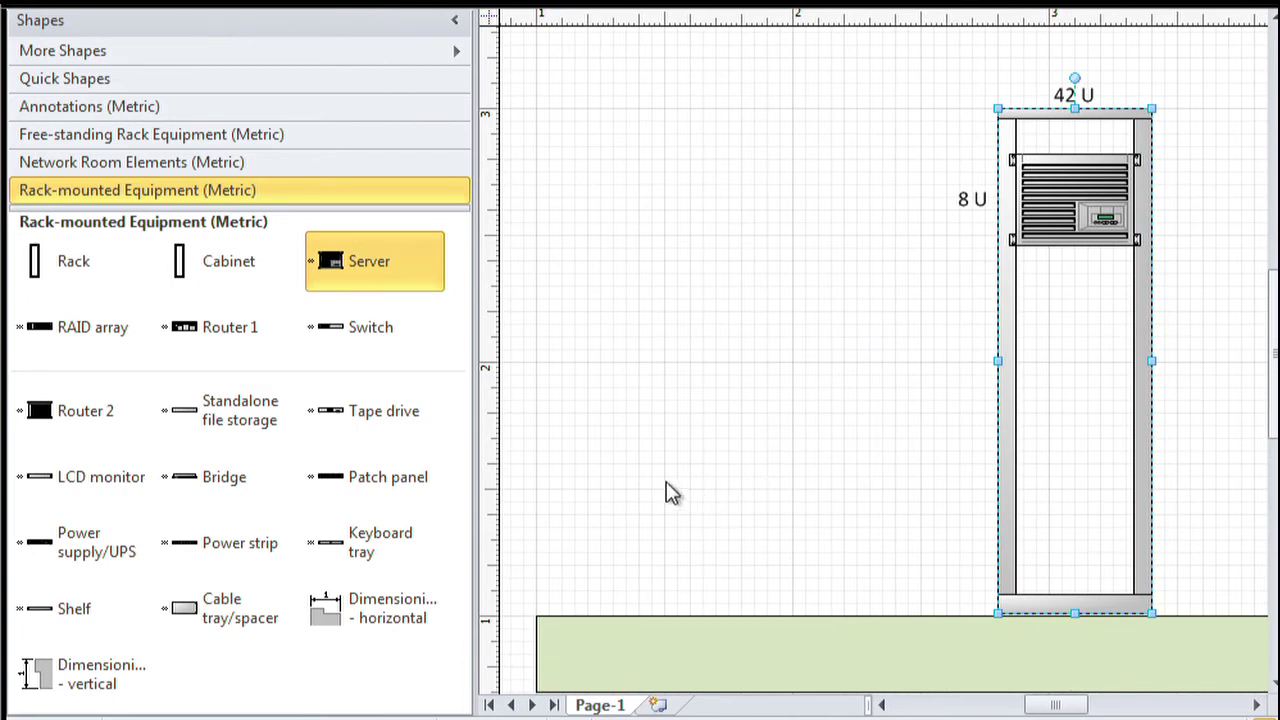
drag(230, 548, 1078, 548)
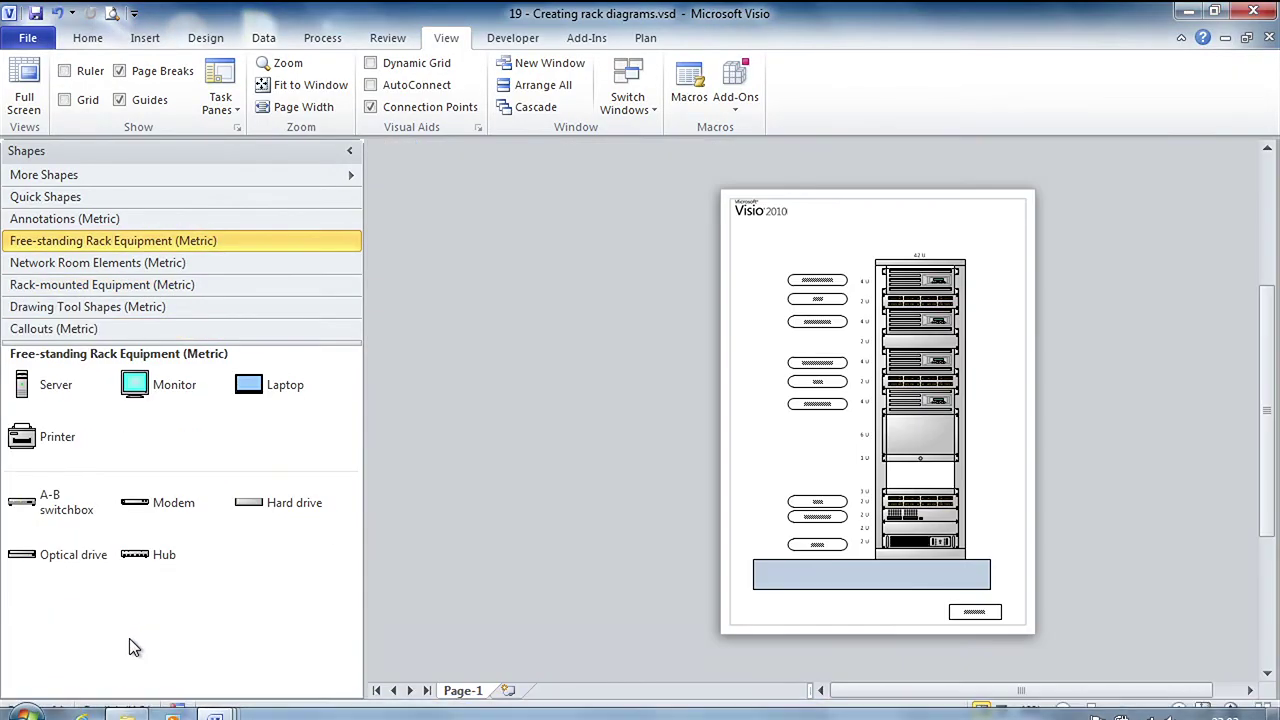
Zoom in on the rack's top units and select the top 4 U server.
scroll(855, 137, right, 1)
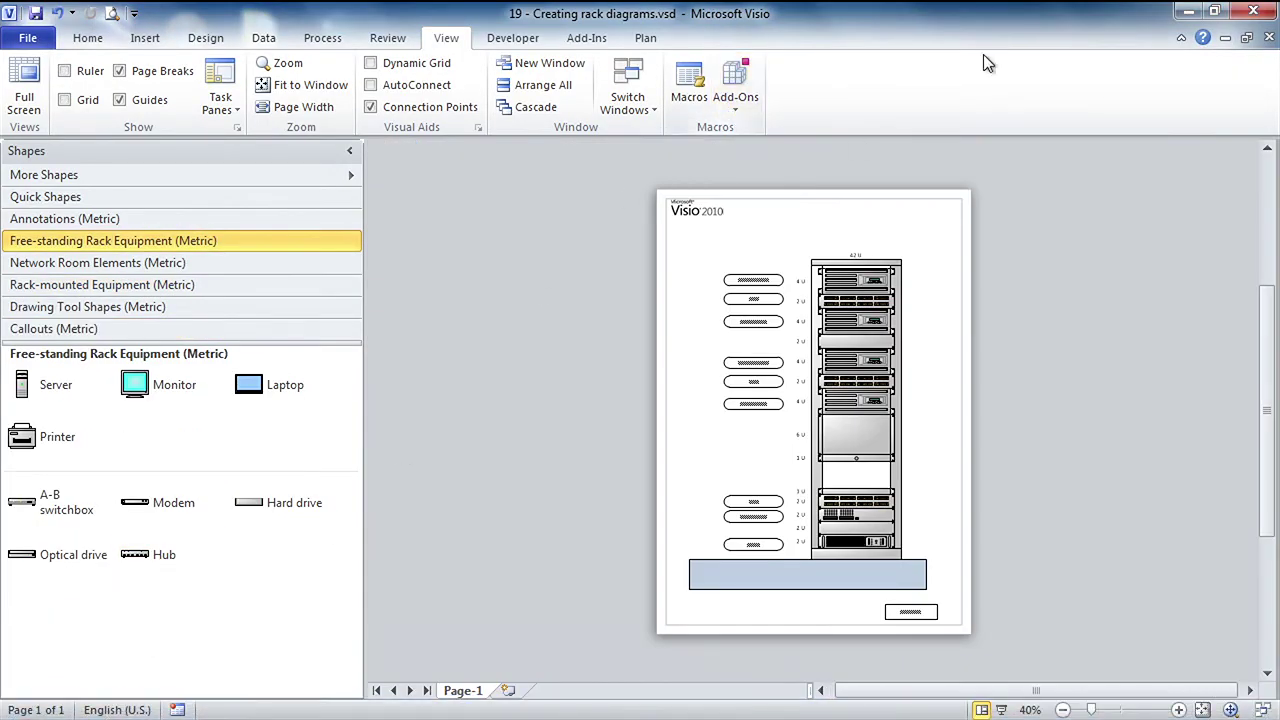
drag(892, 243, 772, 360)
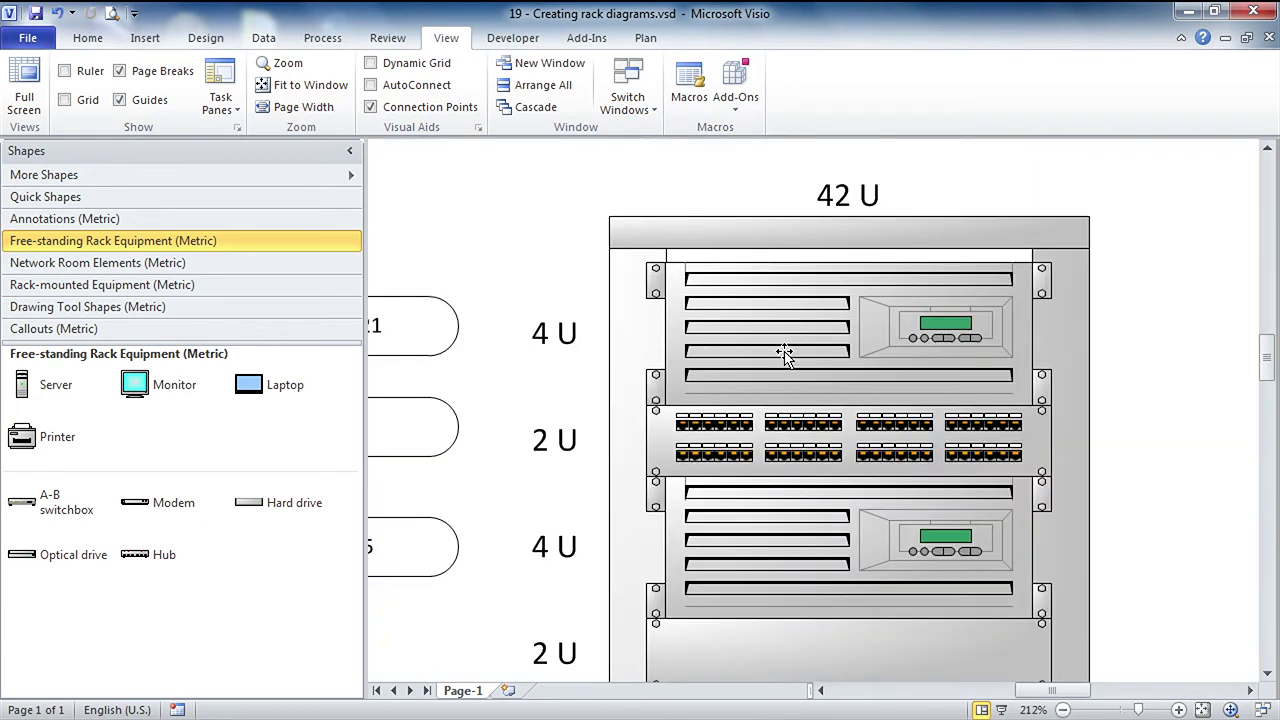
click(772, 360)
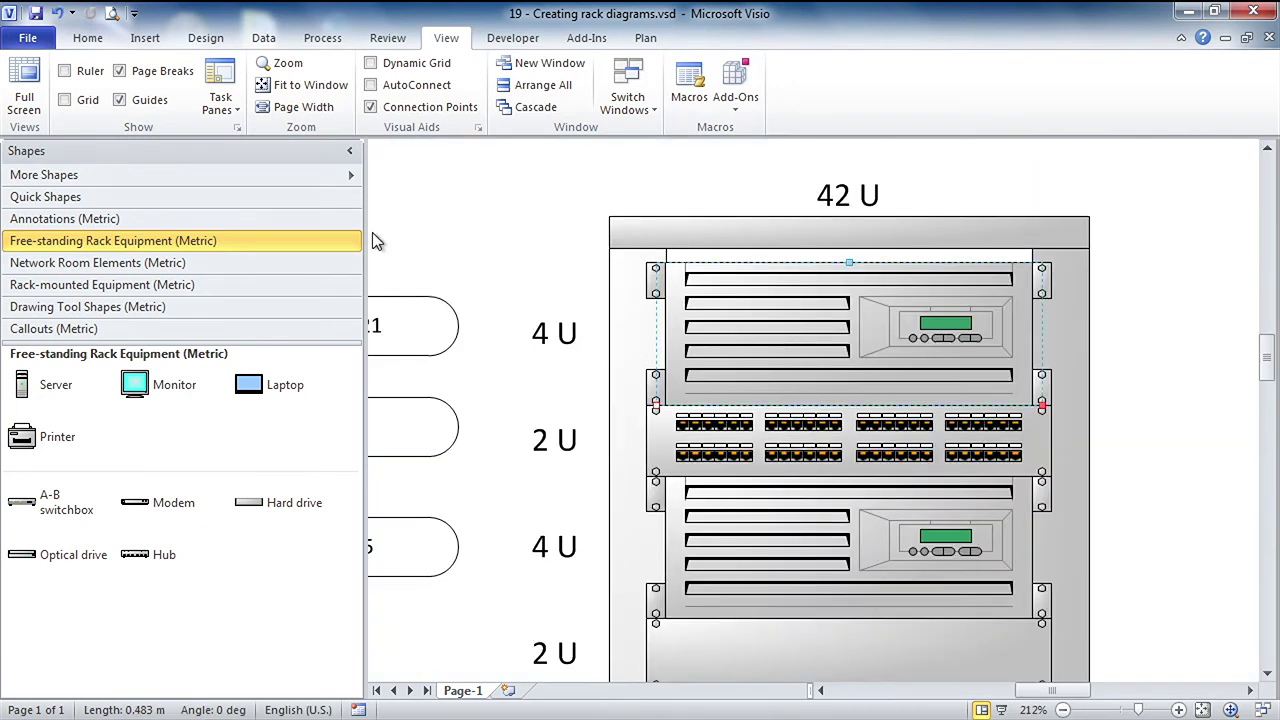
click(266, 40)
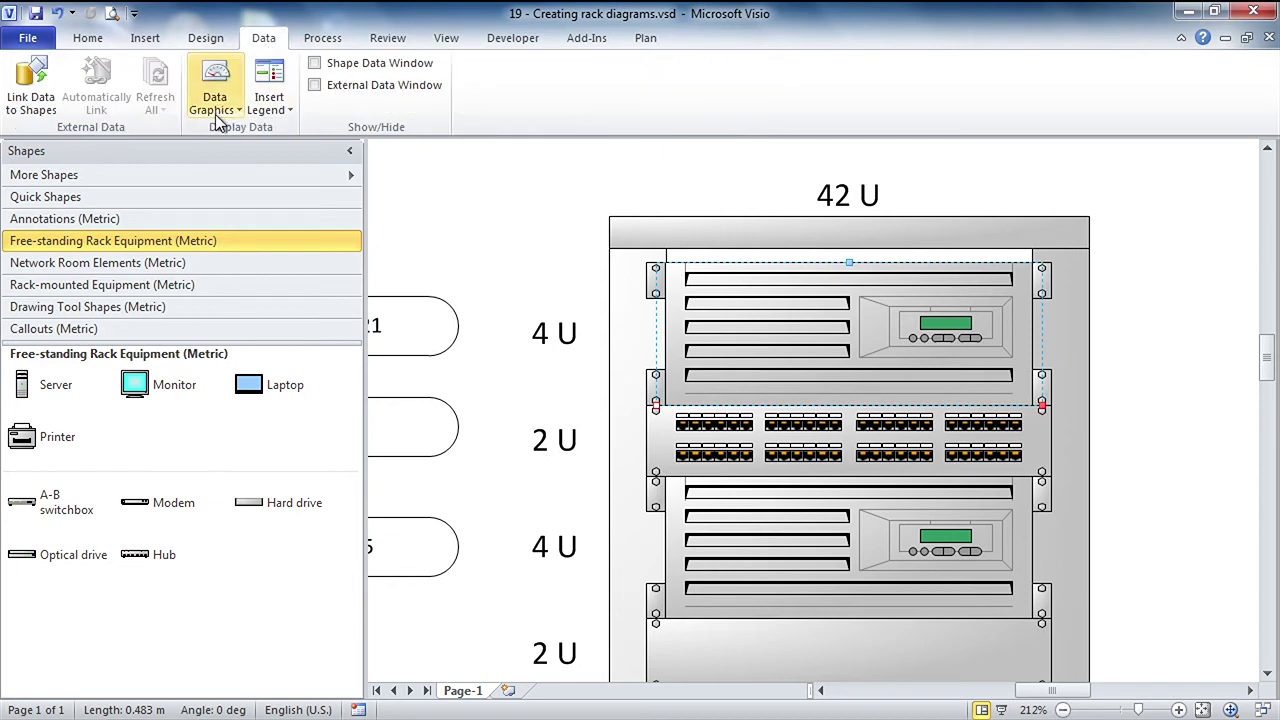
Show the Shape Data pane and review the patch panel and lower 4 U server data.
click(315, 63)
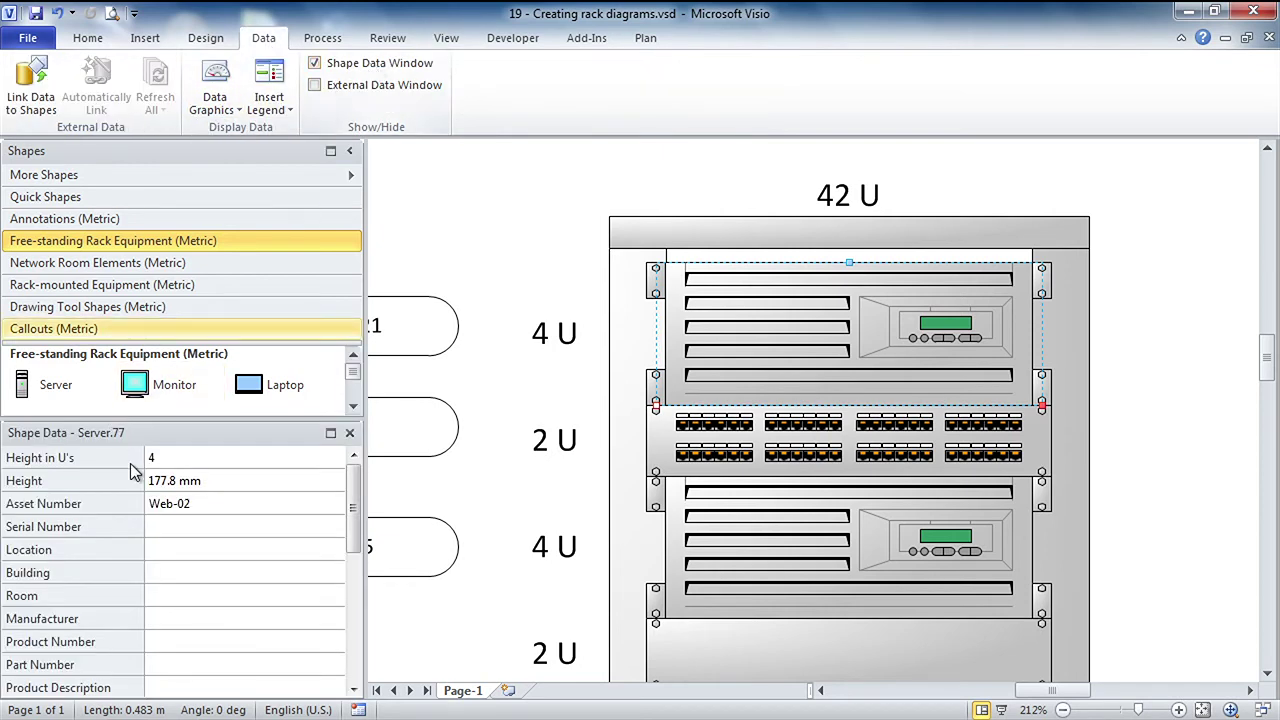
drag(353, 522, 351, 560)
click(724, 468)
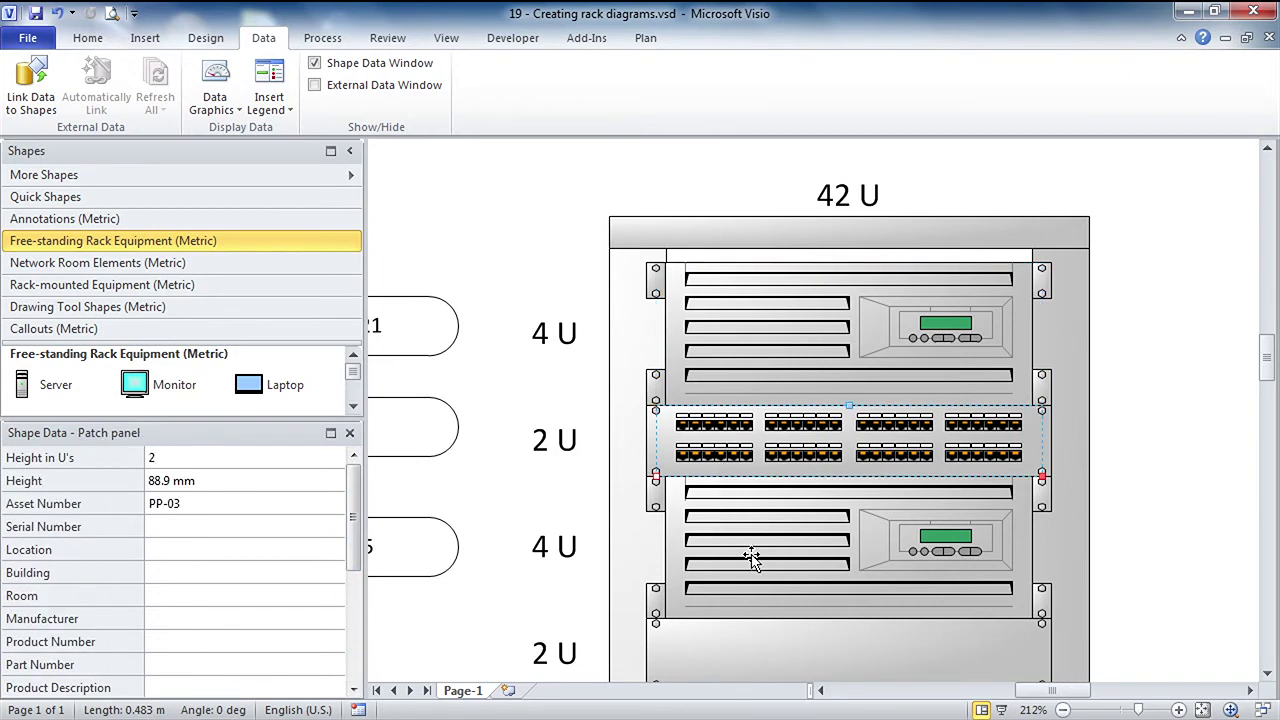
click(830, 495)
scroll(830, 497, down, 2)
scroll(830, 497, down, 7)
scroll(817, 500, down, 6)
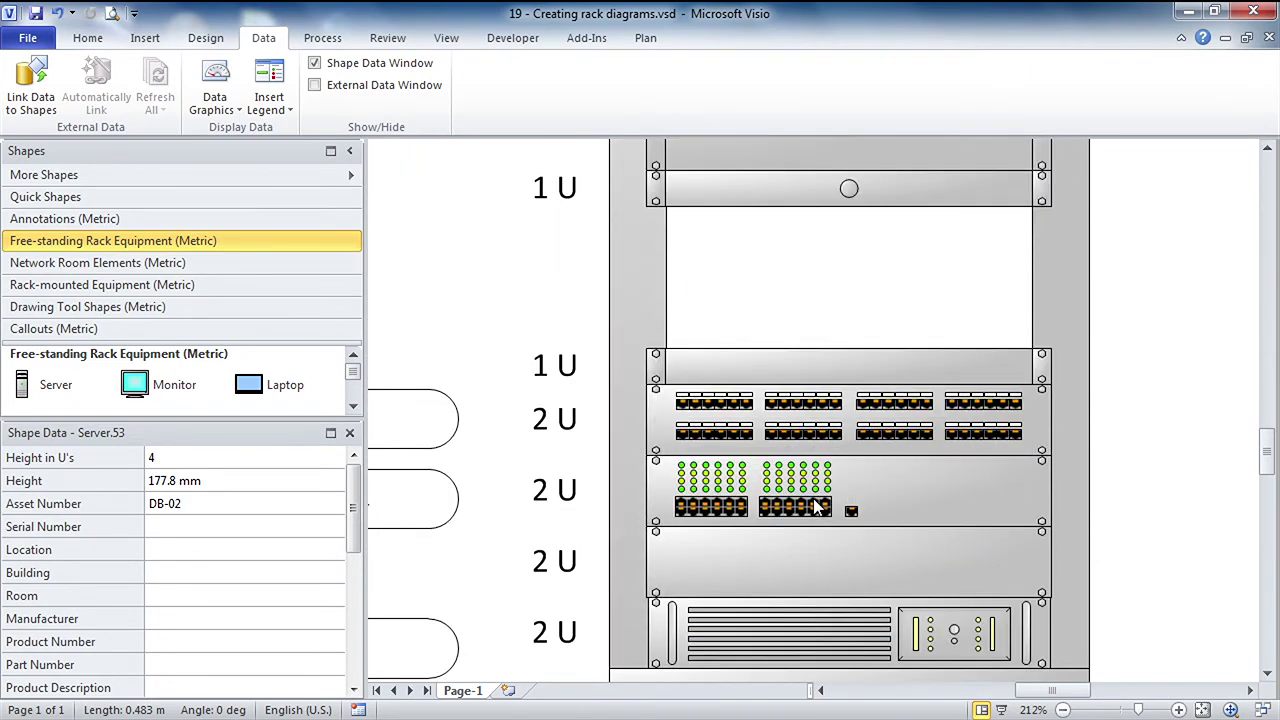
scroll(817, 505, down, 1)
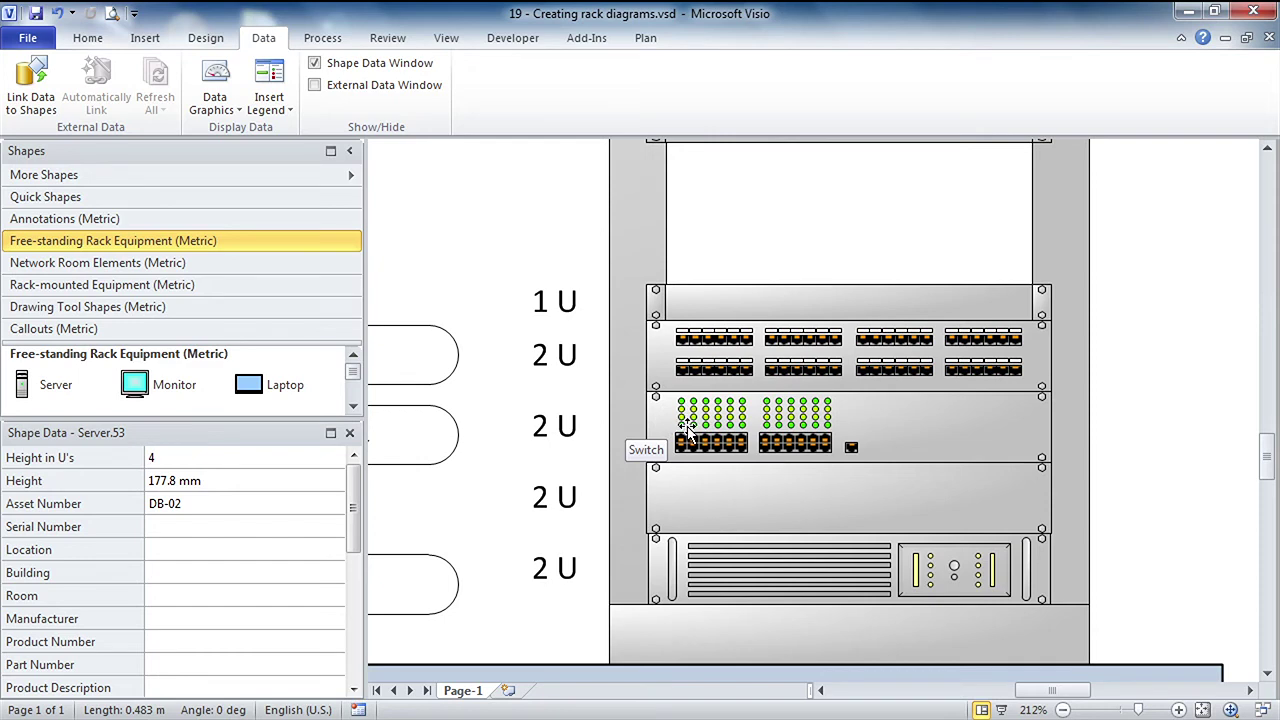
Check the rack's shape data, then zoom out to the whole page and deselect.
right_click(626, 344)
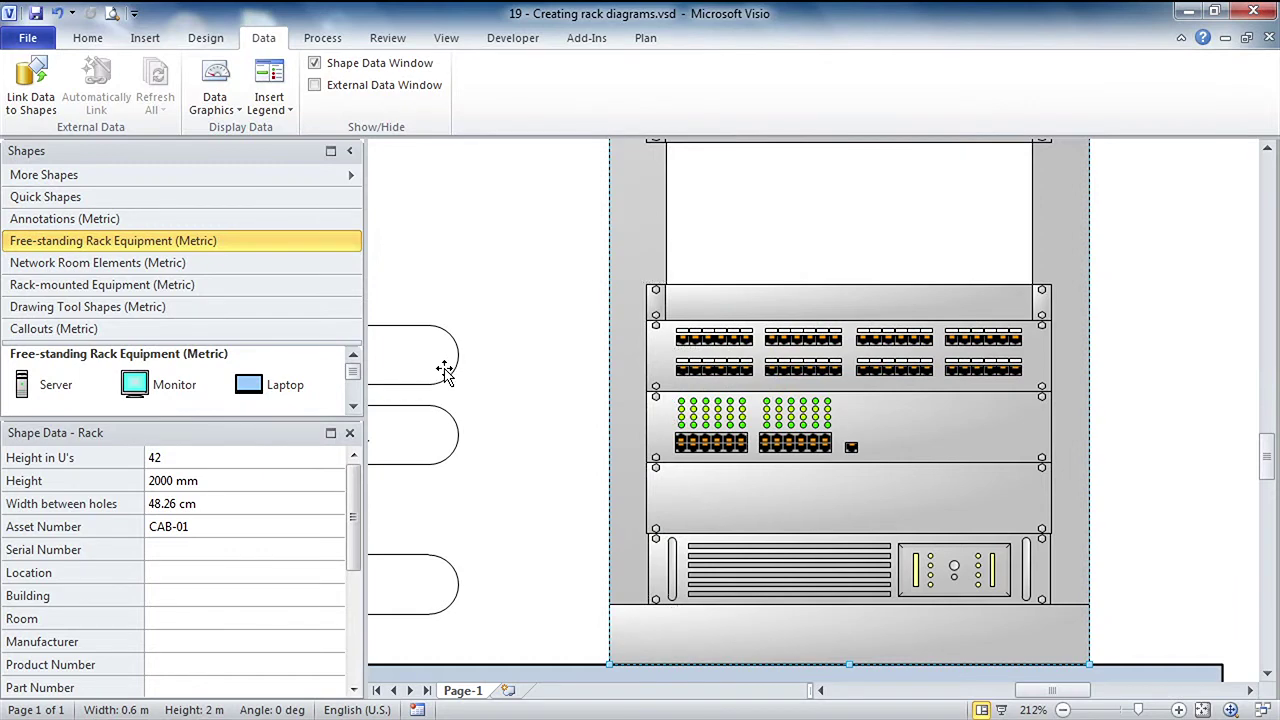
key(ctrl+shift+w)
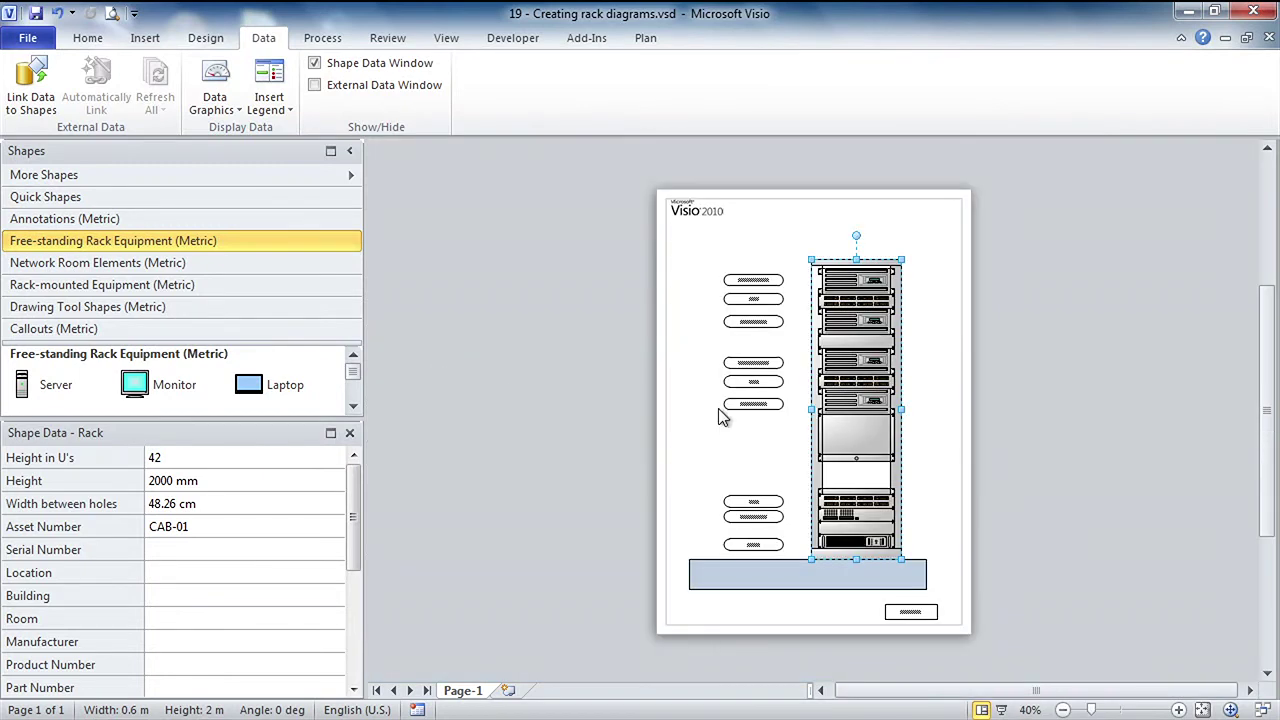
click(1022, 400)
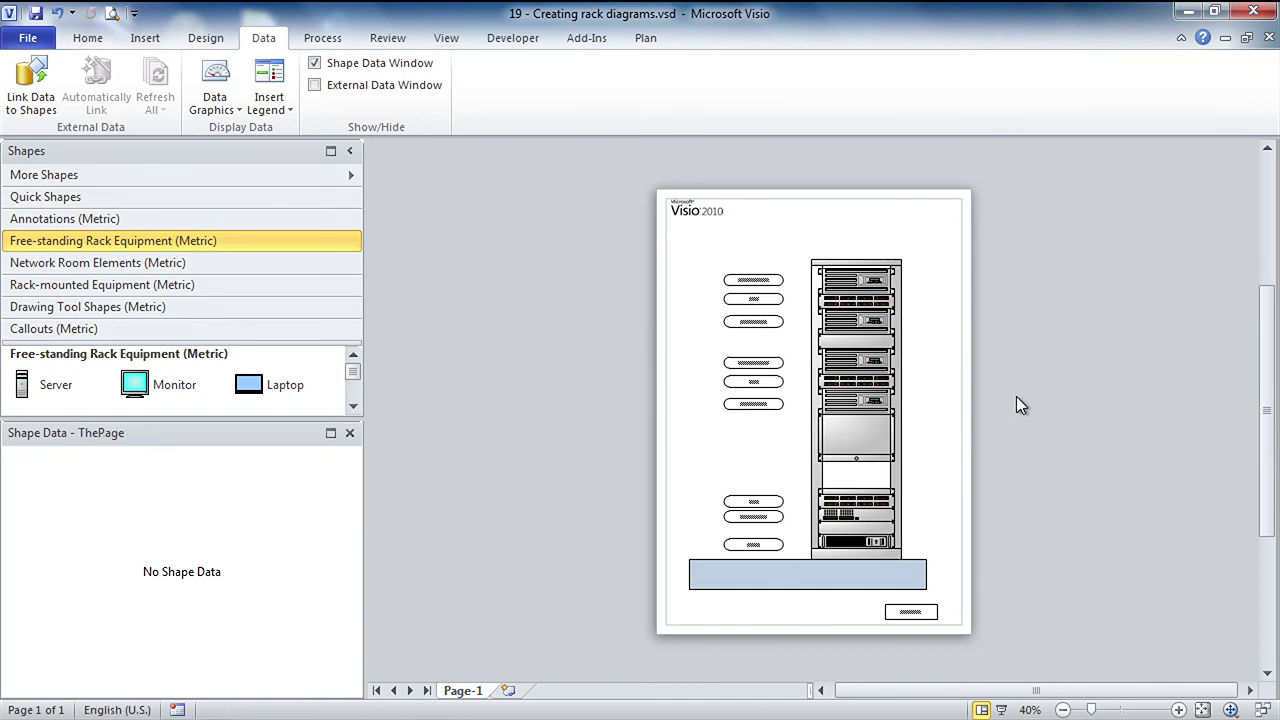